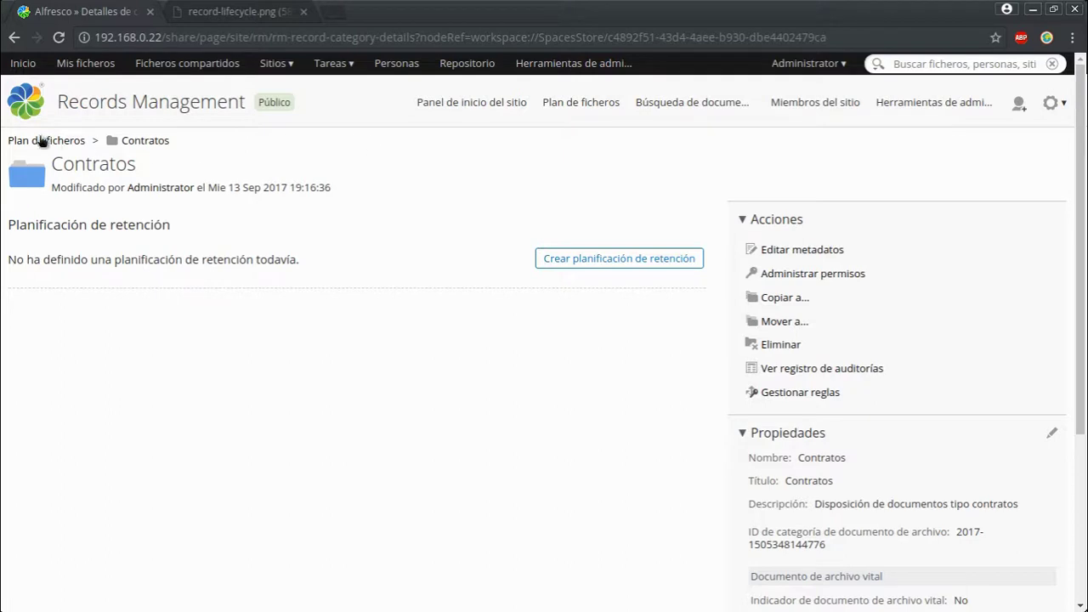
Open the details of the Contratos category from the file plan and create a retention schedule for it
left_click(43, 141)
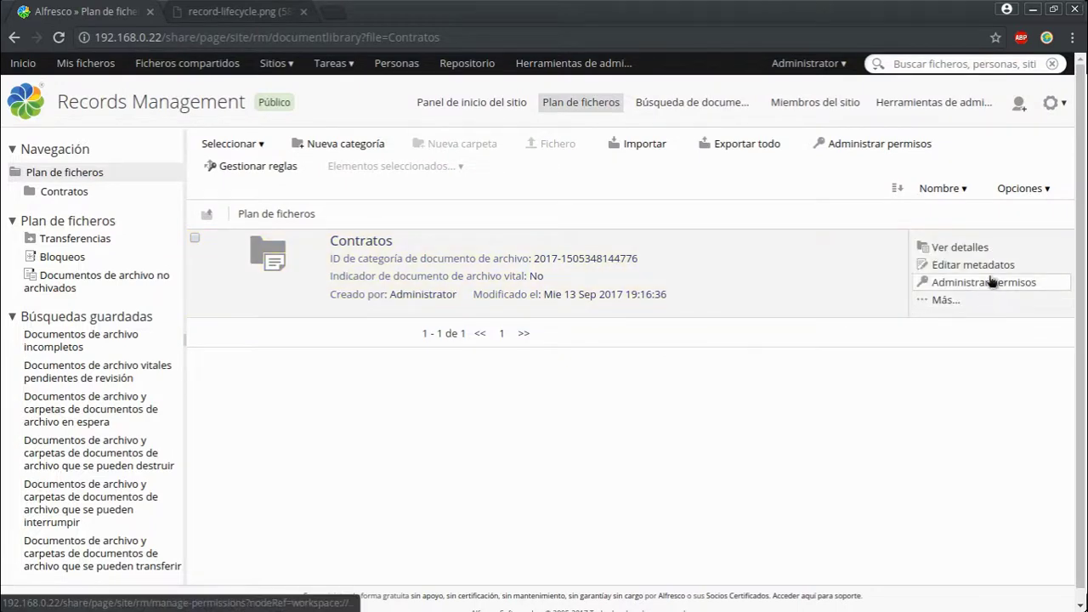
left_click(997, 247)
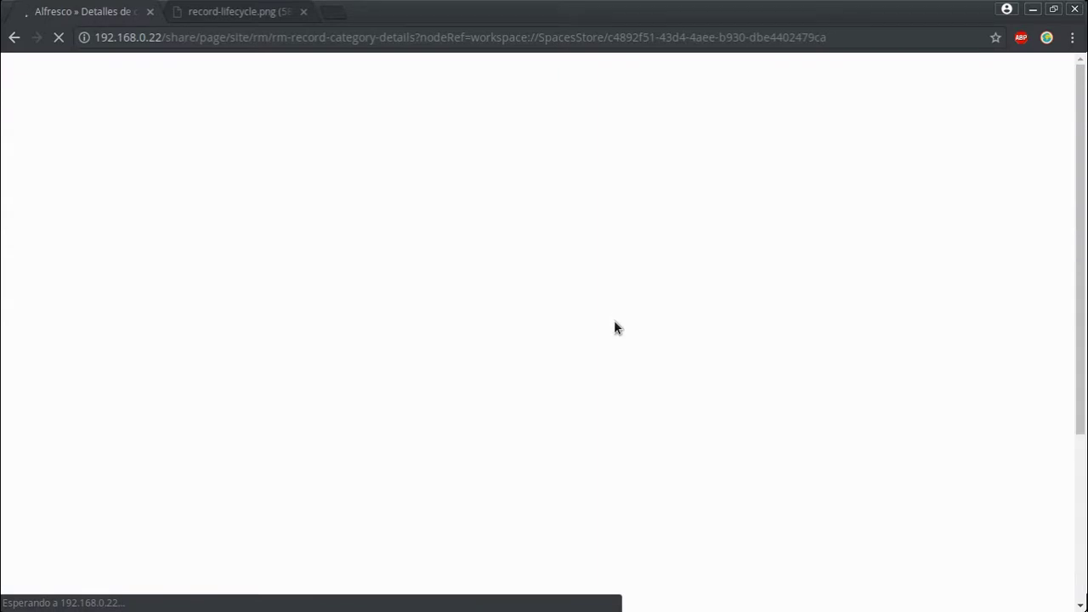
left_click(610, 262)
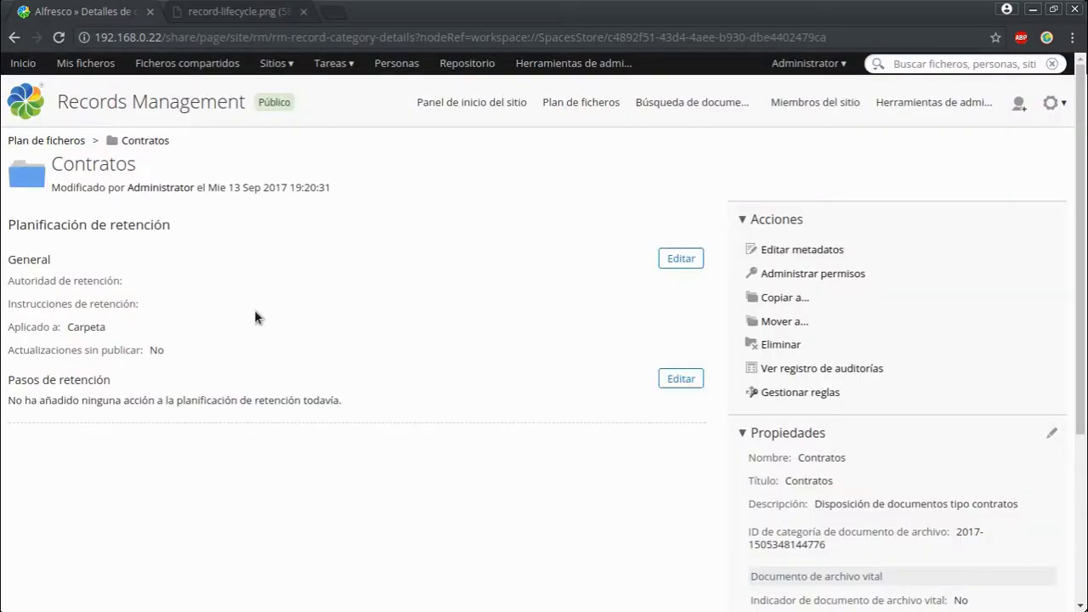
Edit the retention schedule's general information and enter "Politica Interna de Contratación" as the retention authority
left_click(669, 265)
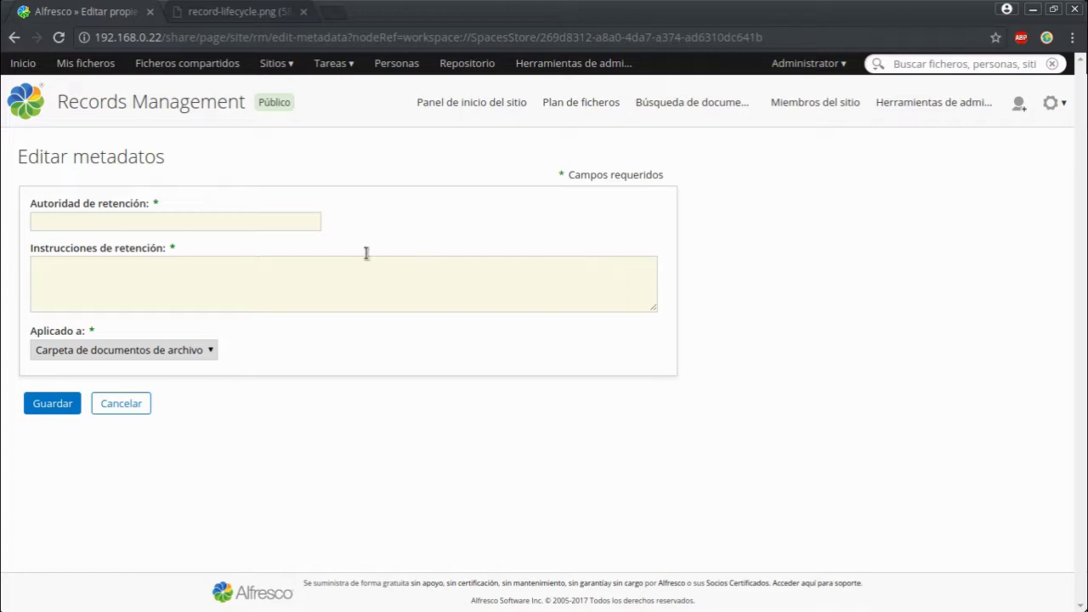
left_click(298, 218)
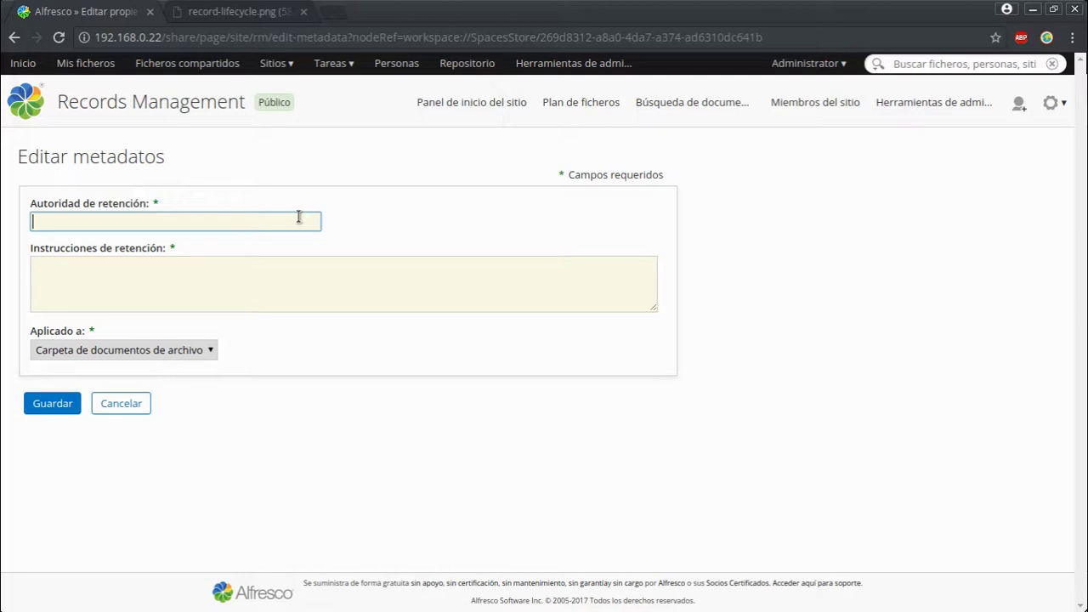
type("Politica Interna de Contr")
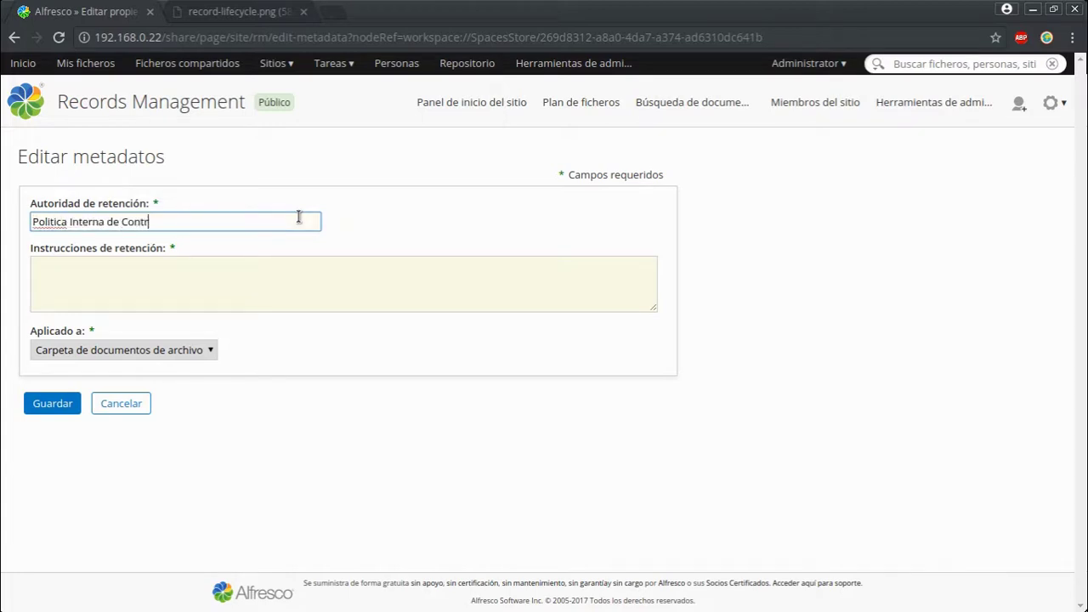
type("atación")
key("Tab")
Enter the retention instructions "Politica de la compañia de contratación Numeral XXX Articulo YYY"
type("P")
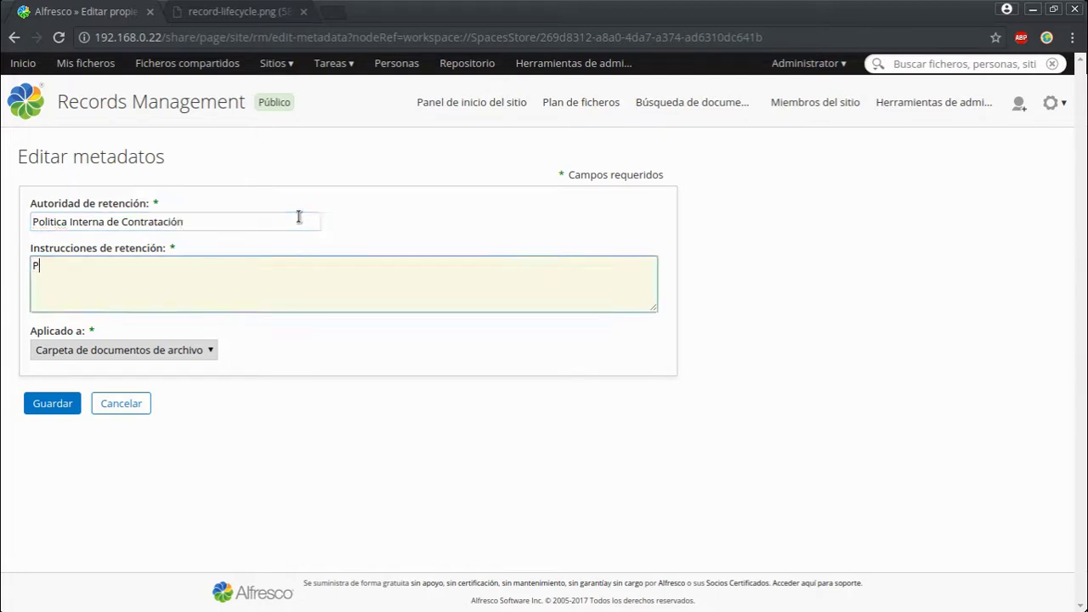
type("olitica de la ")
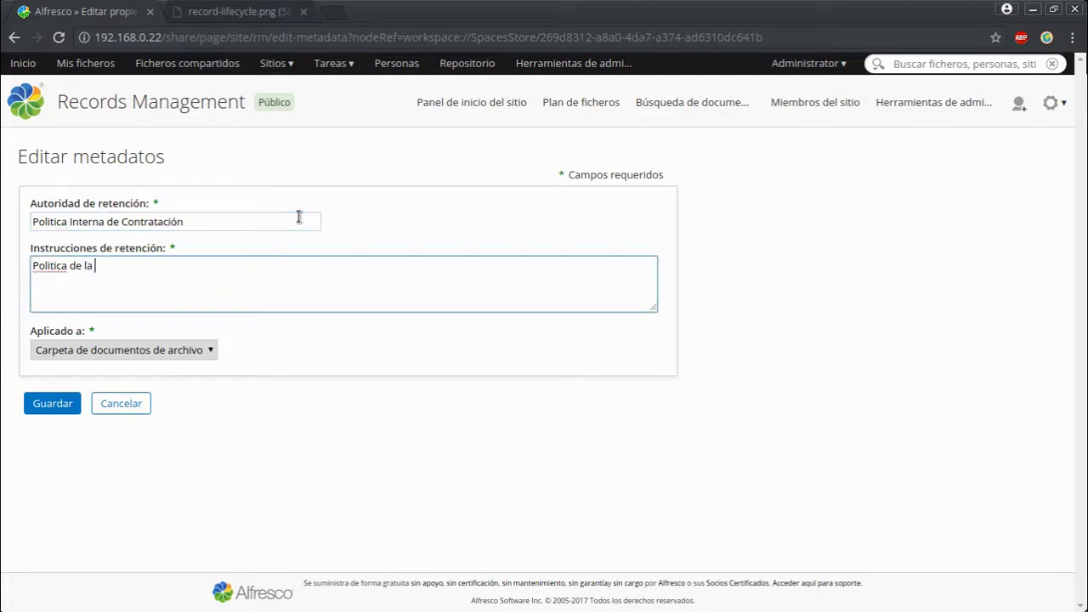
type("compañia de c")
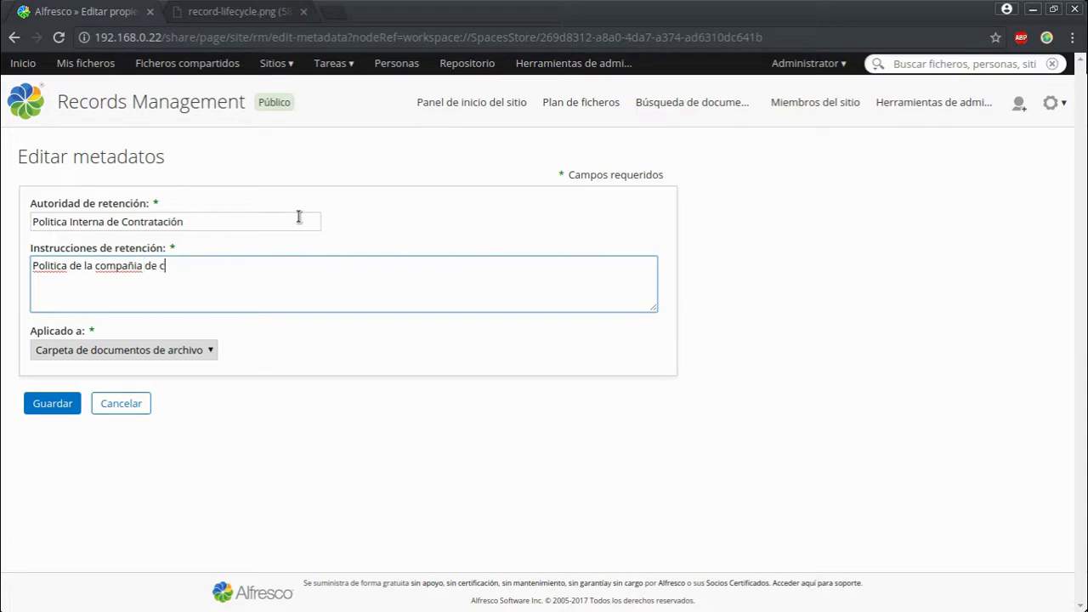
type("ontratación Numeral")
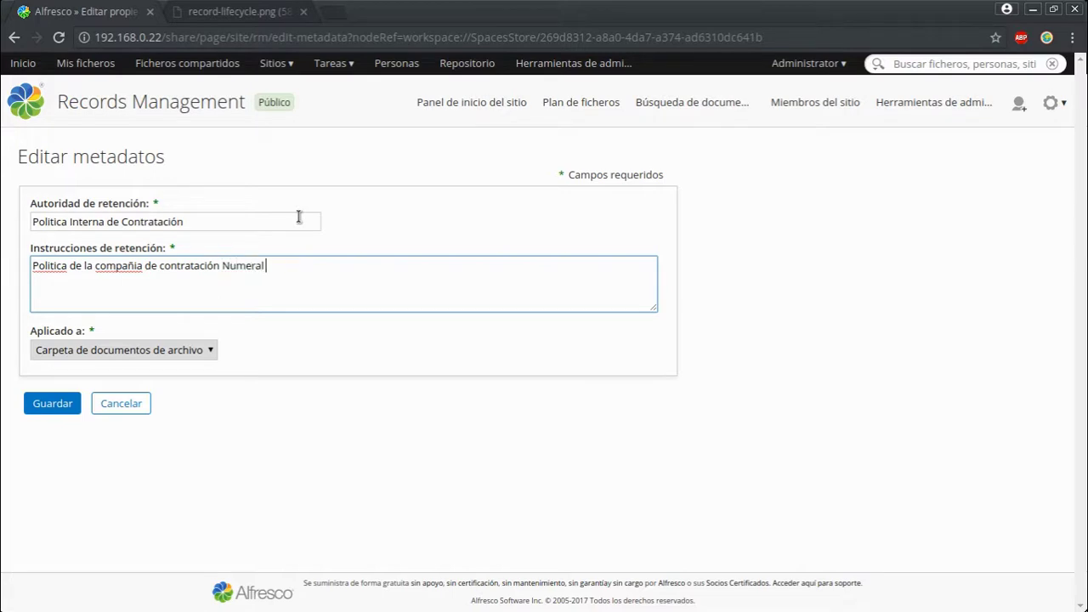
type(" XXX Articulo YYY")
Apply the retention schedule to "Documento de archivo" and save the general information
left_click(89, 352)
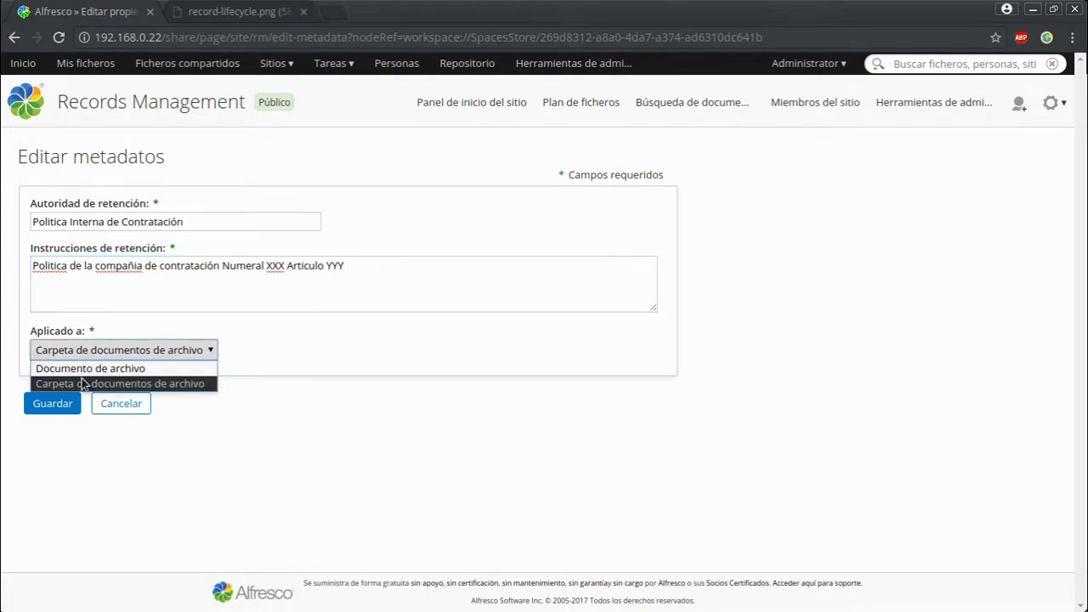
left_click(86, 374)
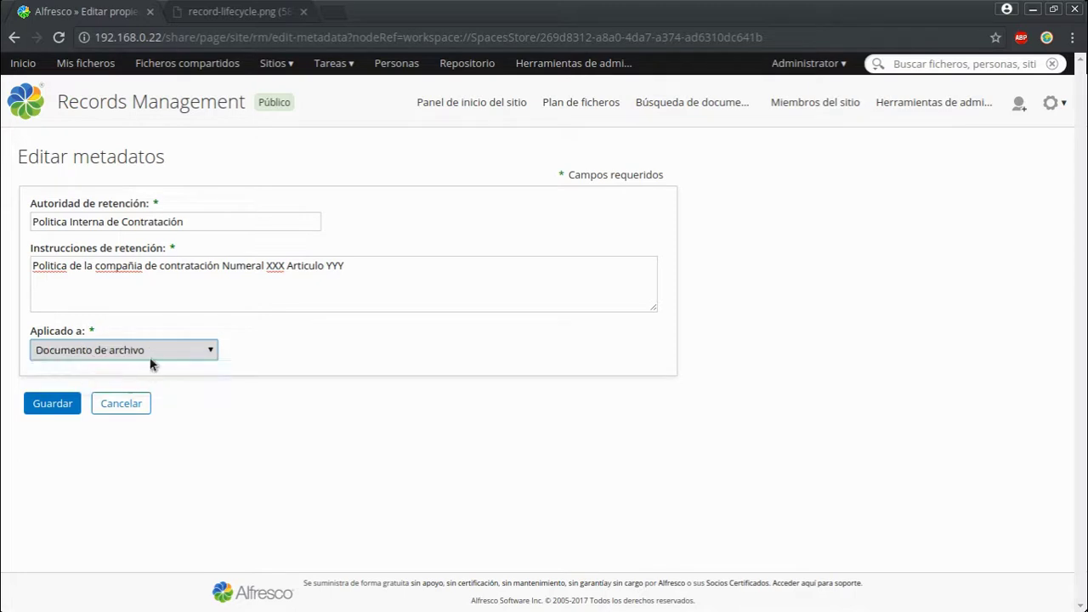
left_click(145, 353)
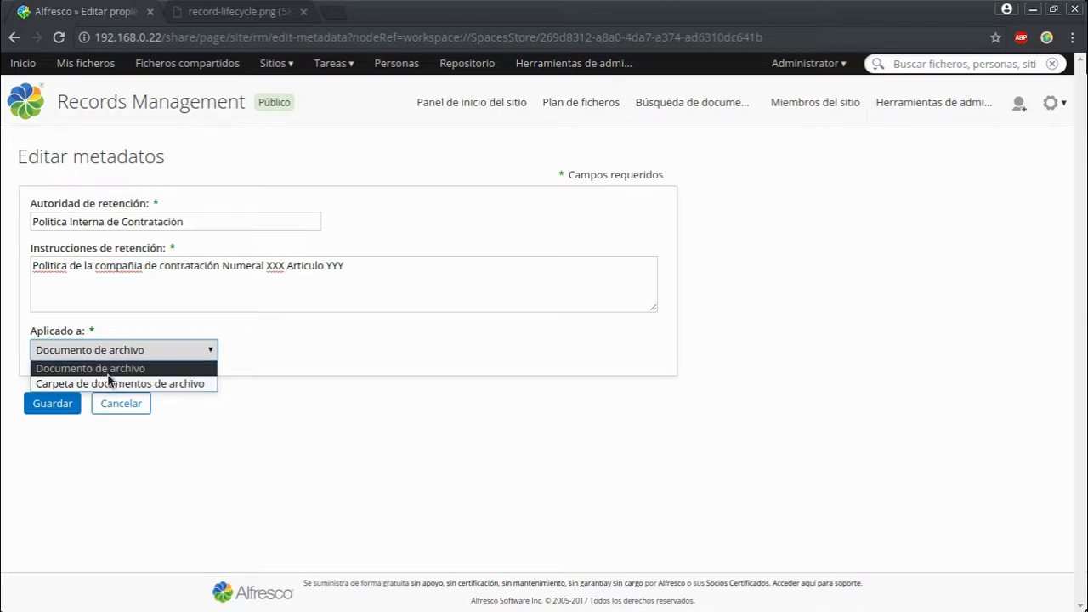
left_click(109, 374)
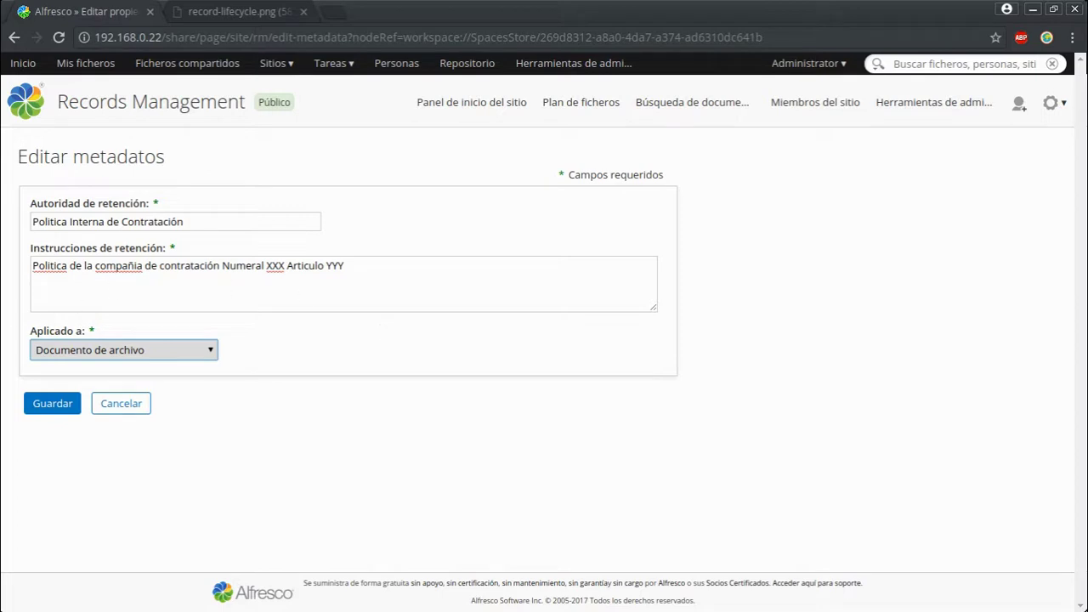
left_click(50, 402)
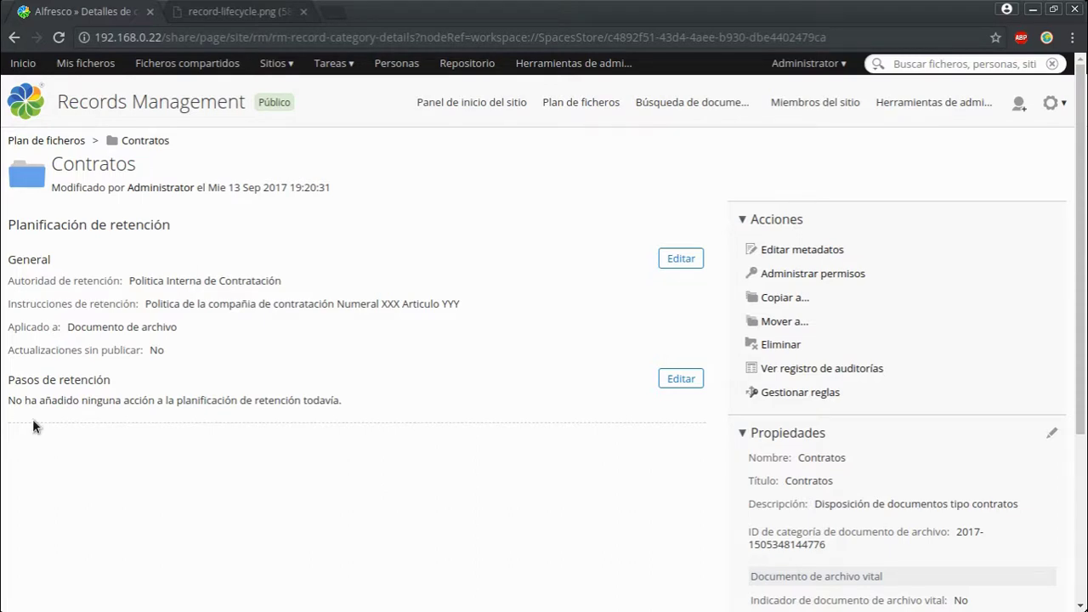
Add a Retener step to the retention schedule and enable its time period with a value of 3
left_click(693, 380)
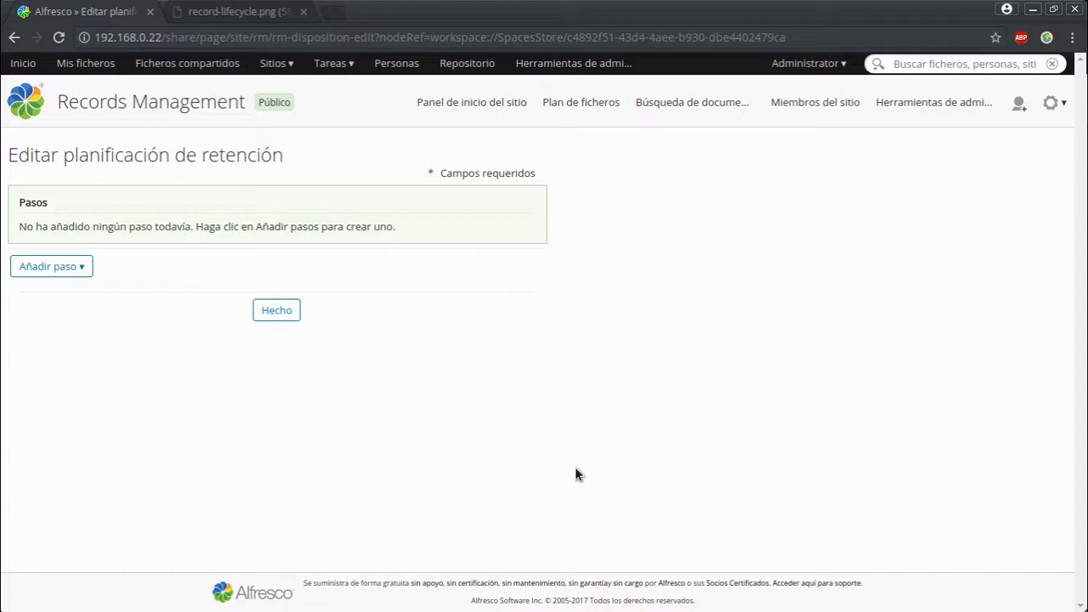
left_click(61, 267)
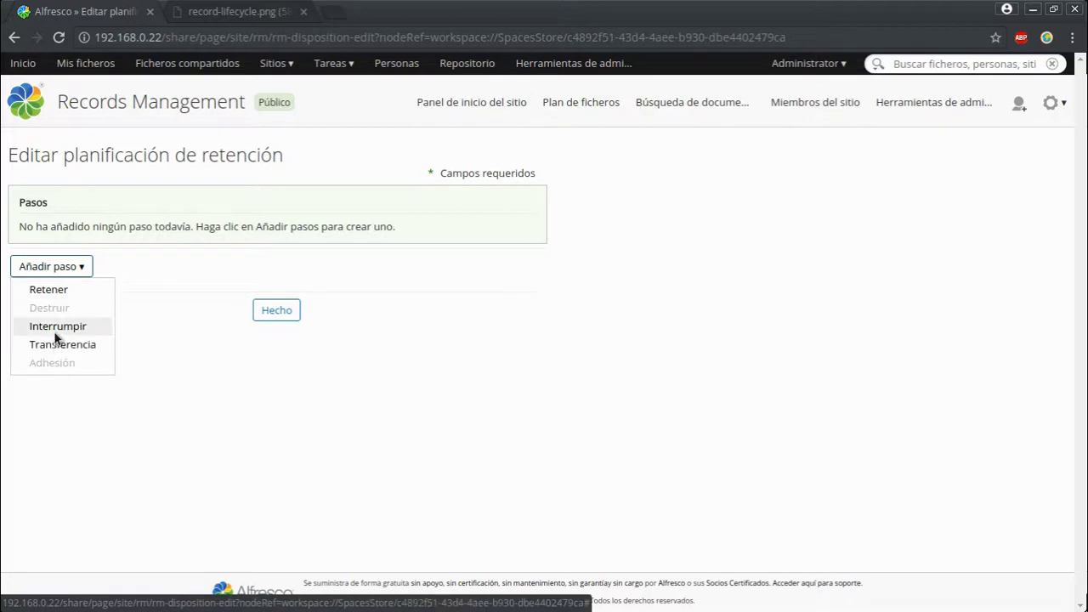
left_click(59, 289)
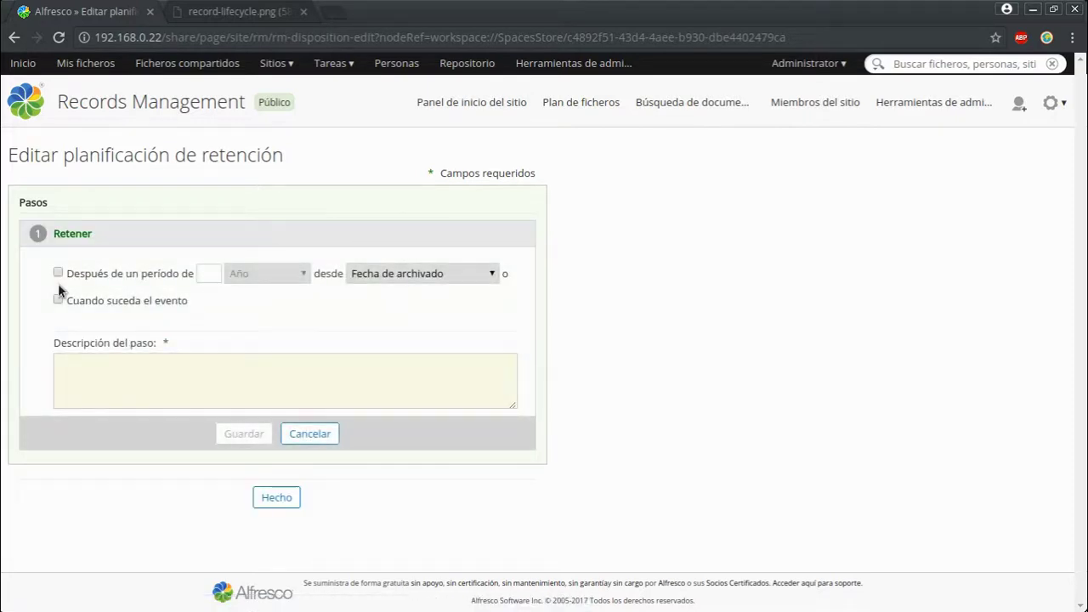
left_click(58, 273)
left_click(210, 273)
type("3")
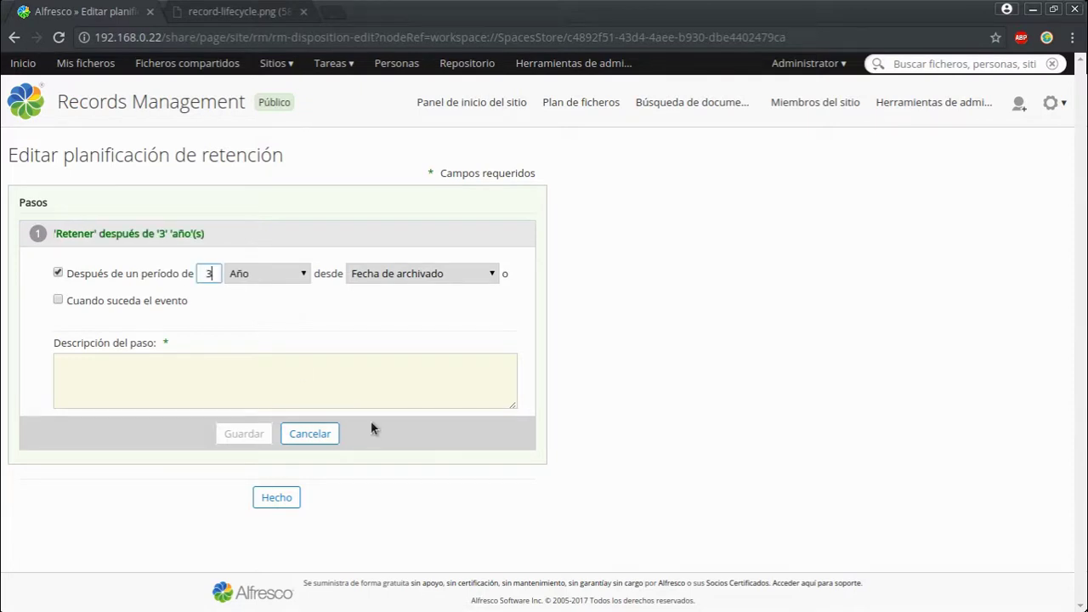
Set the Retener step's period to 3 Mes counted from Fecha de archivado
left_click(270, 276)
left_click_drag(202, 274, 219, 273)
left_click(244, 274)
left_click(251, 274)
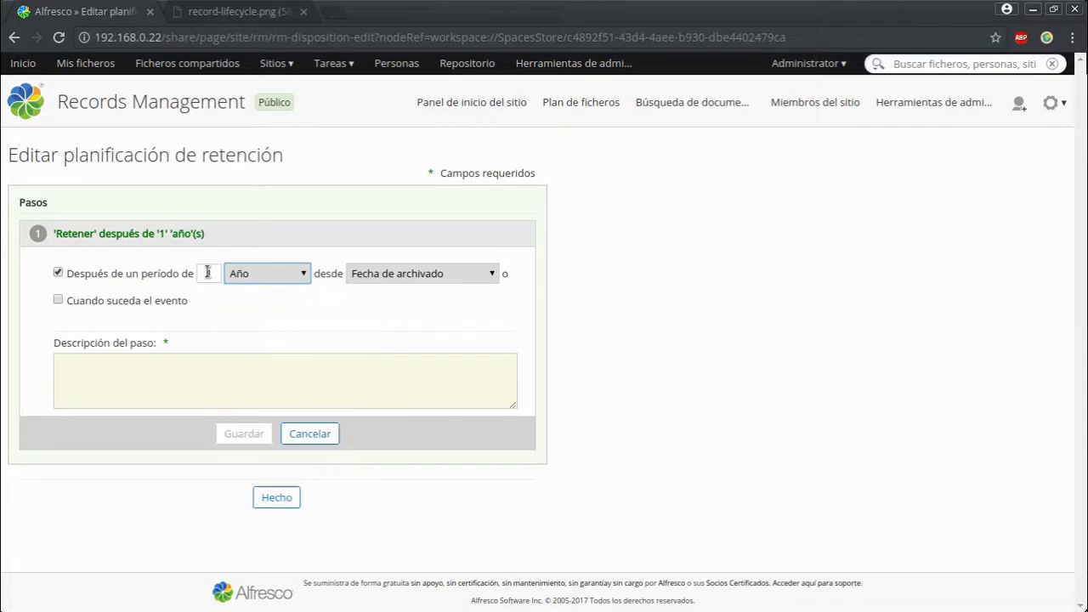
left_click(259, 272)
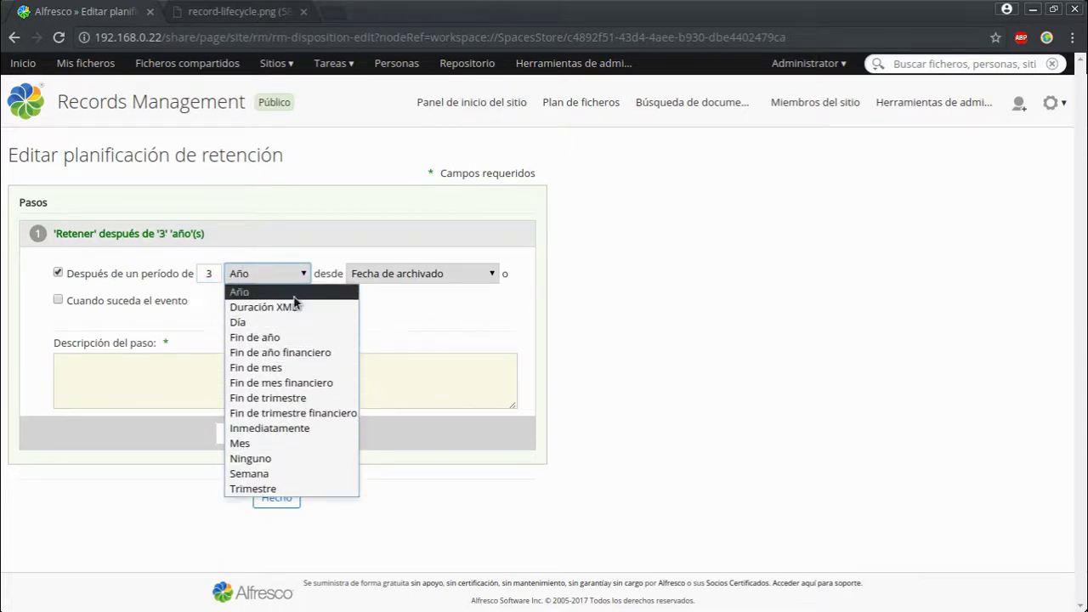
left_click(260, 443)
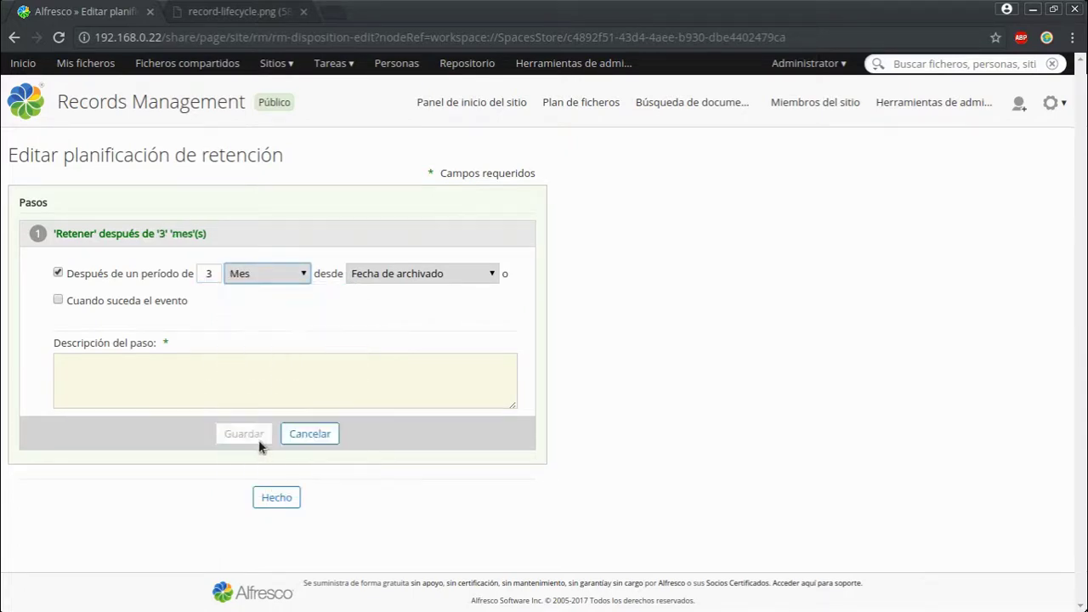
left_click(415, 274)
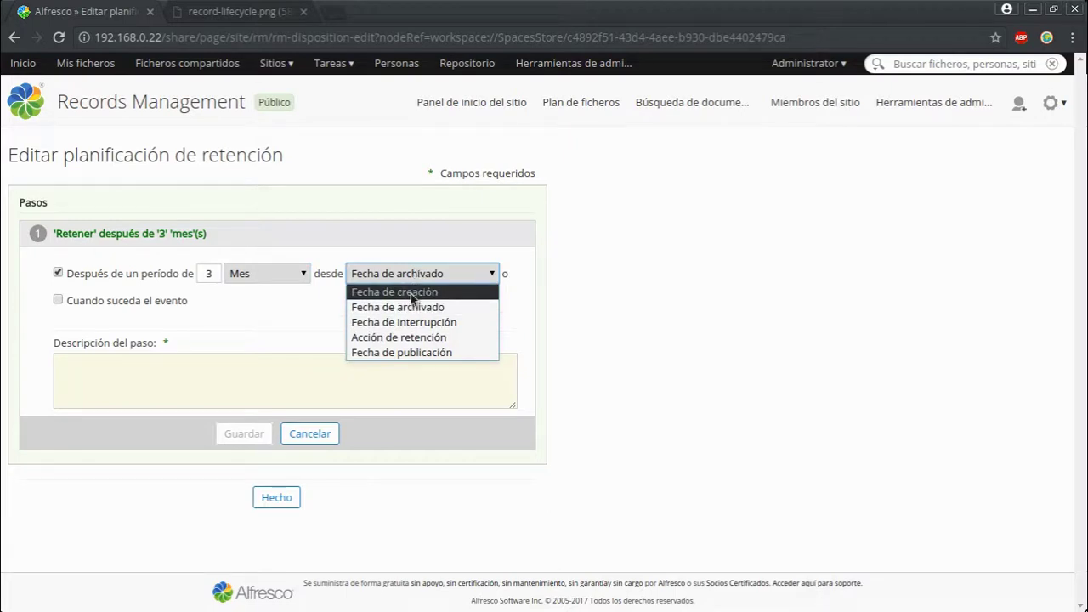
left_click(425, 308)
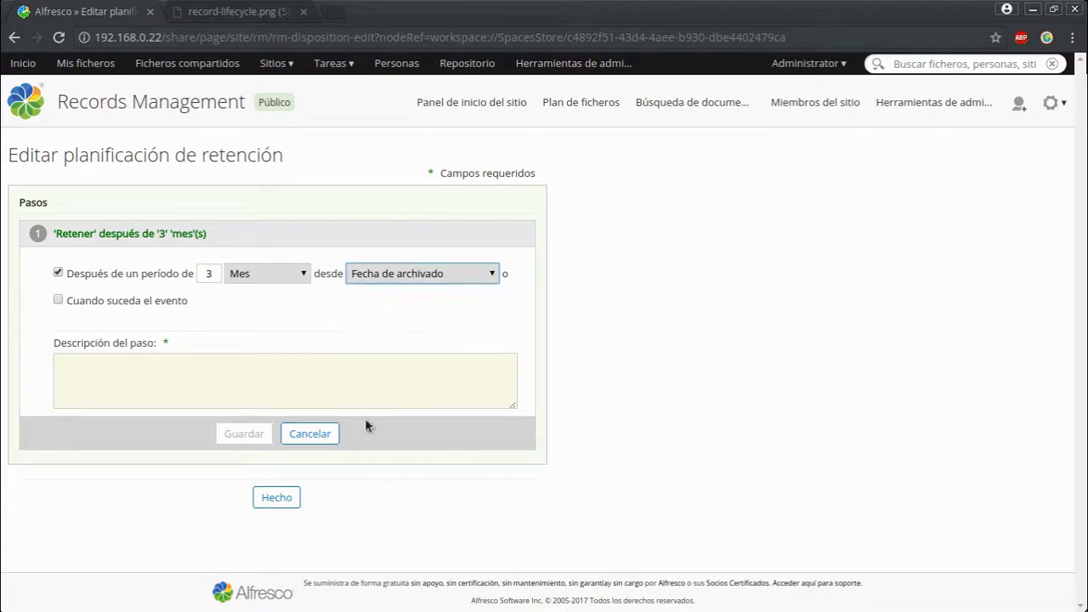
Begin the Retener step's description with "Disposic"
left_click(174, 372)
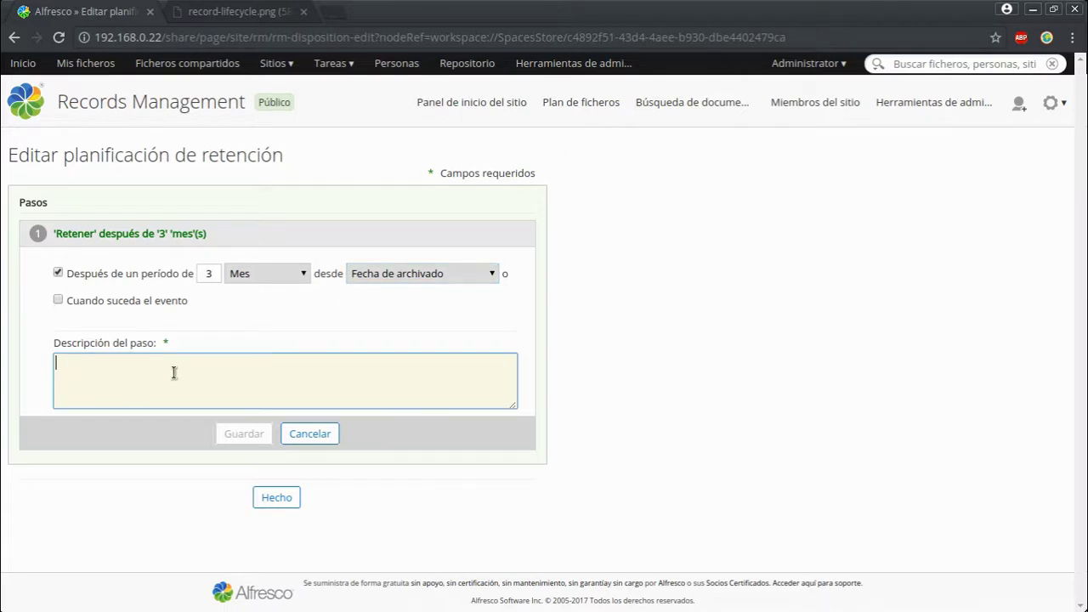
type("Disposi")
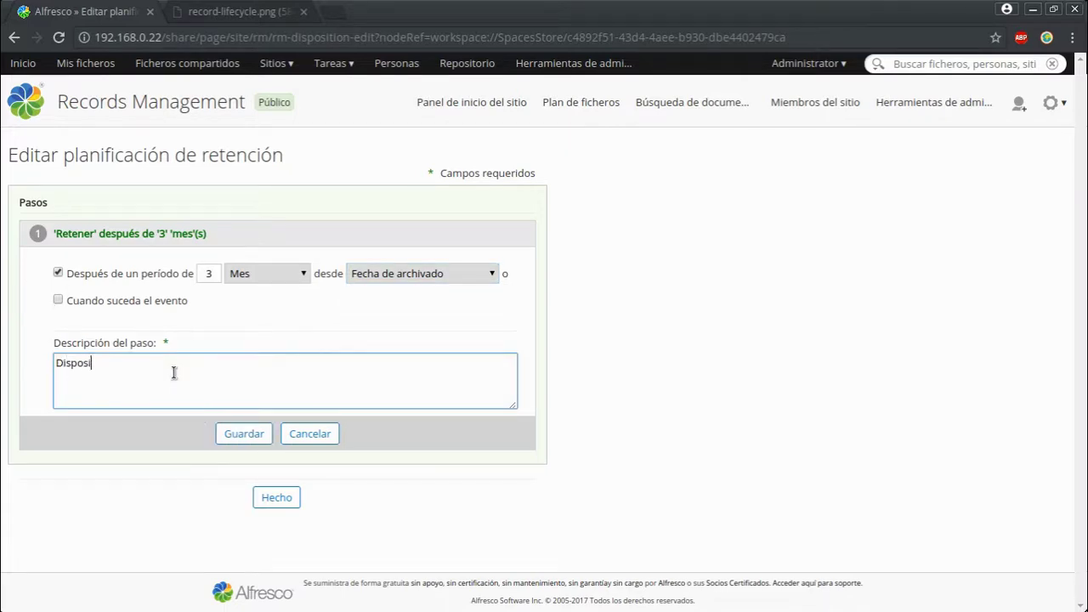
type("c")
Change the Retener period to 1 Mes and count it from Fecha de creación
double_click(213, 272)
type("1")
left_click(279, 279)
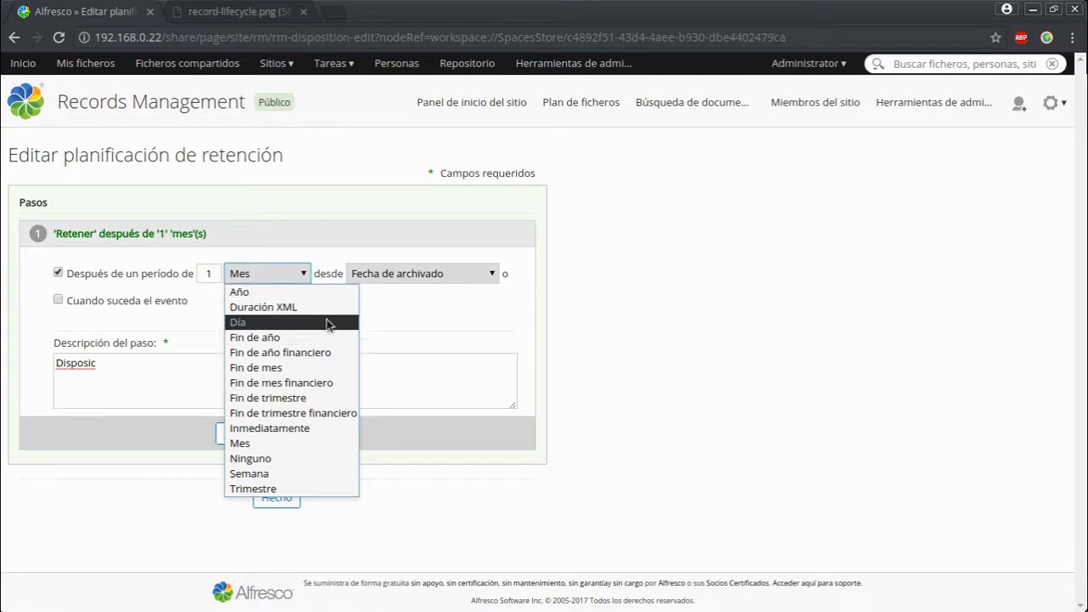
left_click(513, 346)
left_click(417, 273)
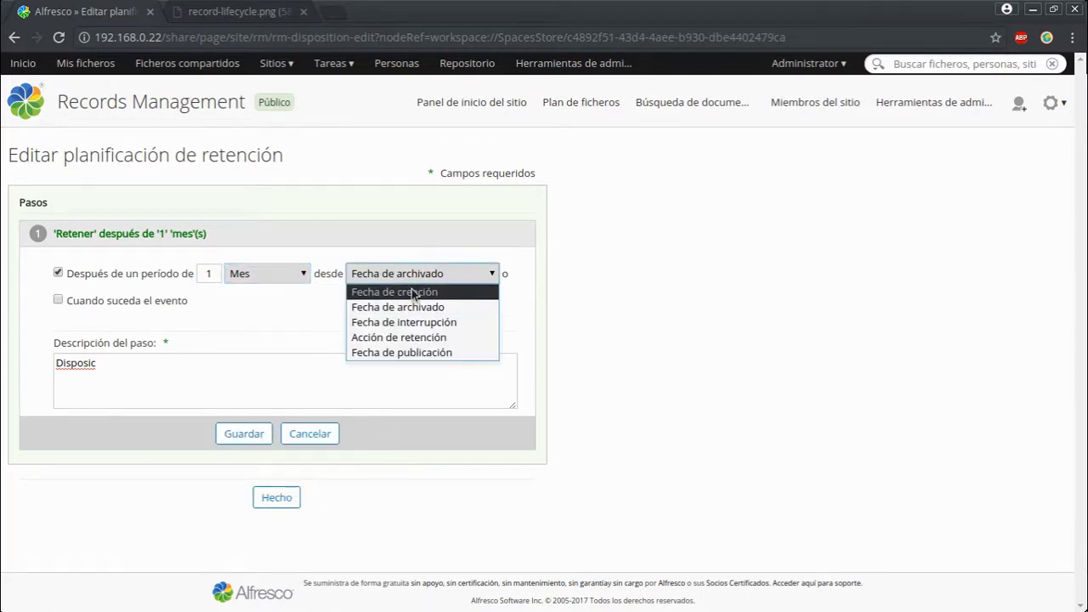
left_click(413, 291)
Complete the step description as "Disposición Inicial" with its spelling corrected, and save the Retener step
left_click(235, 384)
type("Disposic")
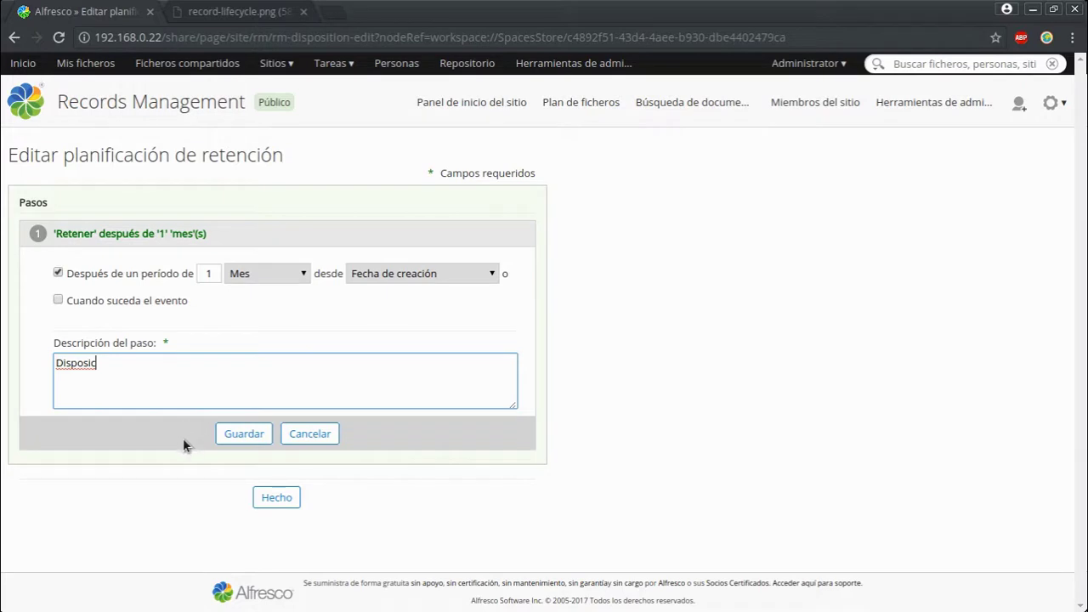
type("ición Inicial")
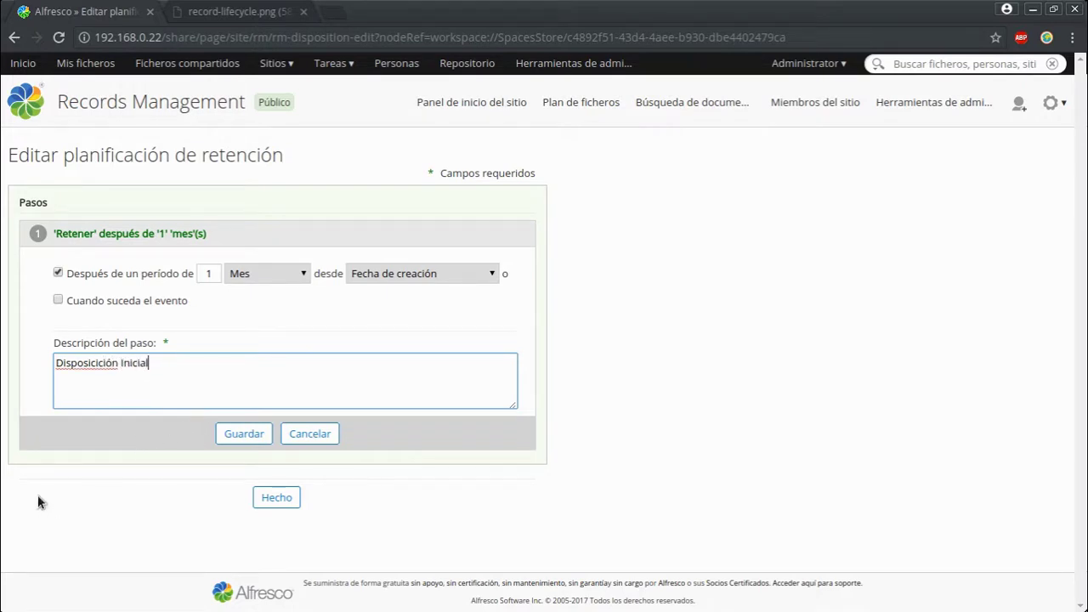
right_click(83, 369)
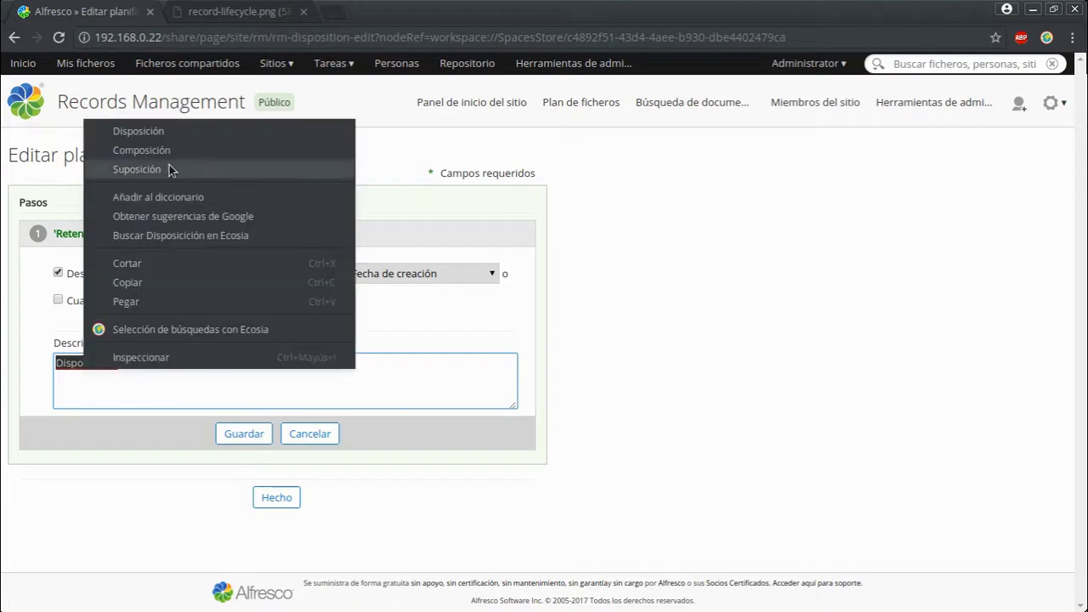
left_click(182, 131)
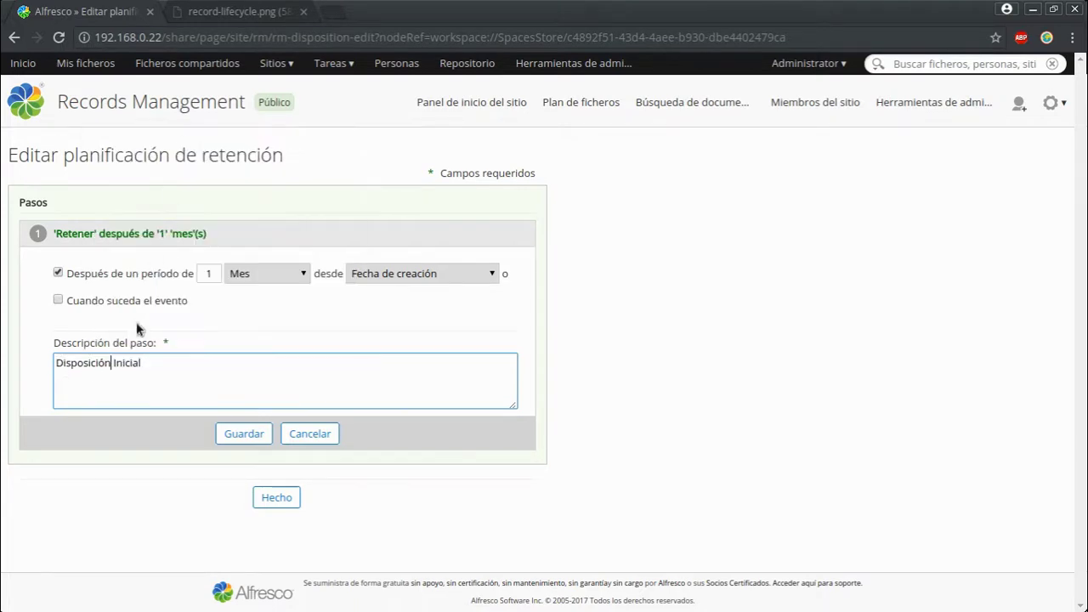
left_click(164, 393)
left_click(246, 434)
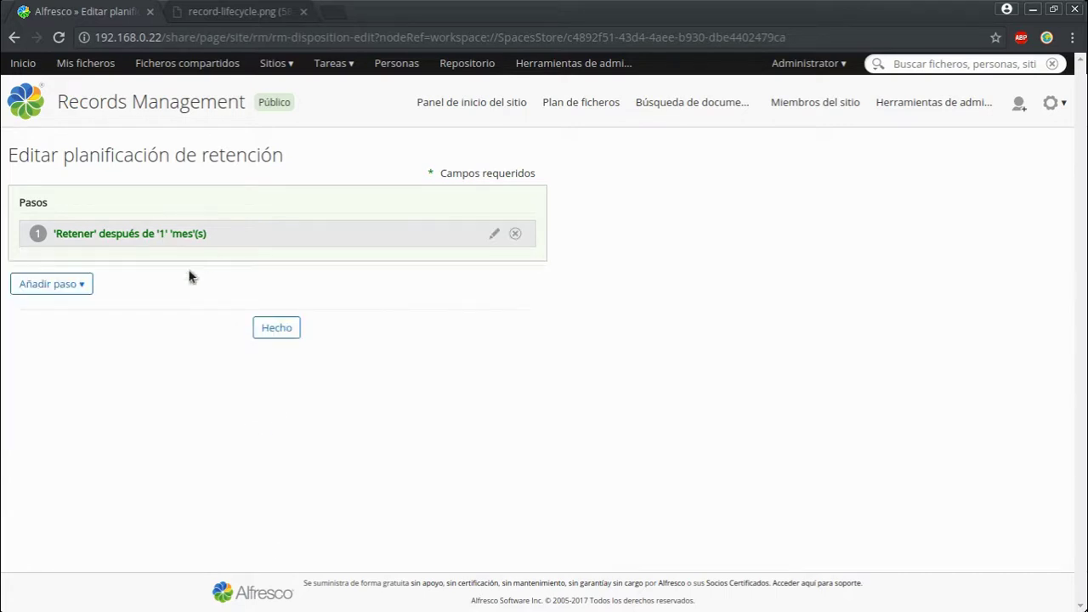
Add a Destruir step with a period of 5 Año counted from Fecha de archivado
left_click(72, 284)
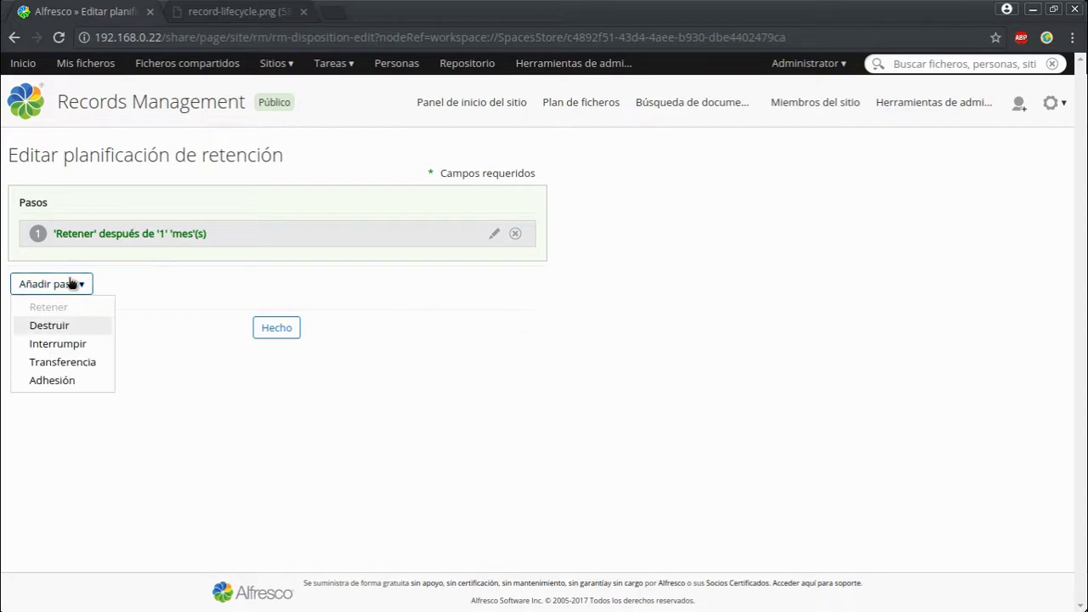
left_click(79, 328)
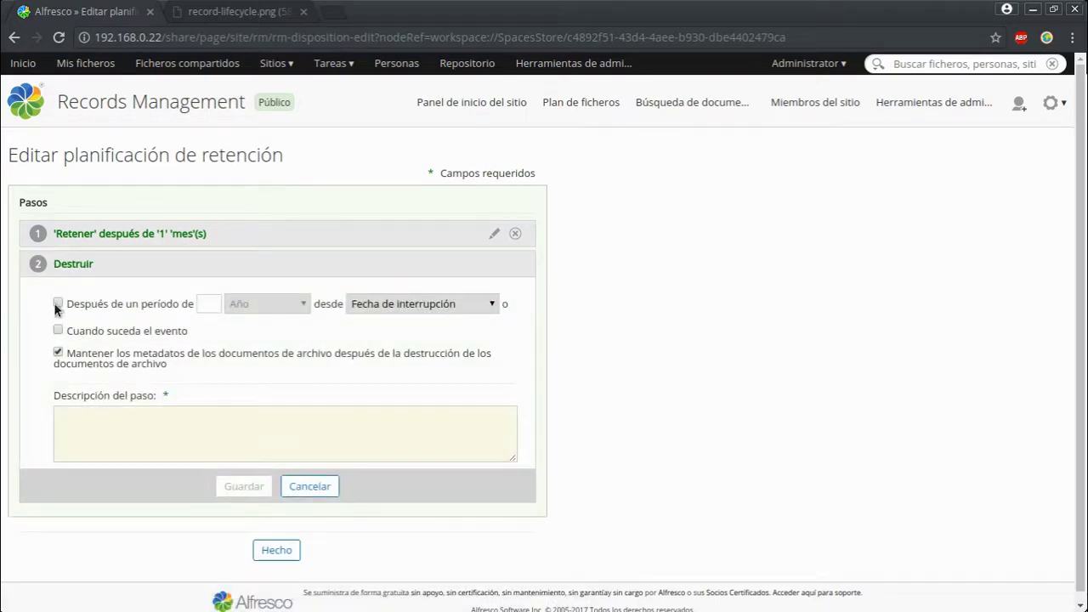
left_click(58, 304)
left_click(200, 303)
type("5")
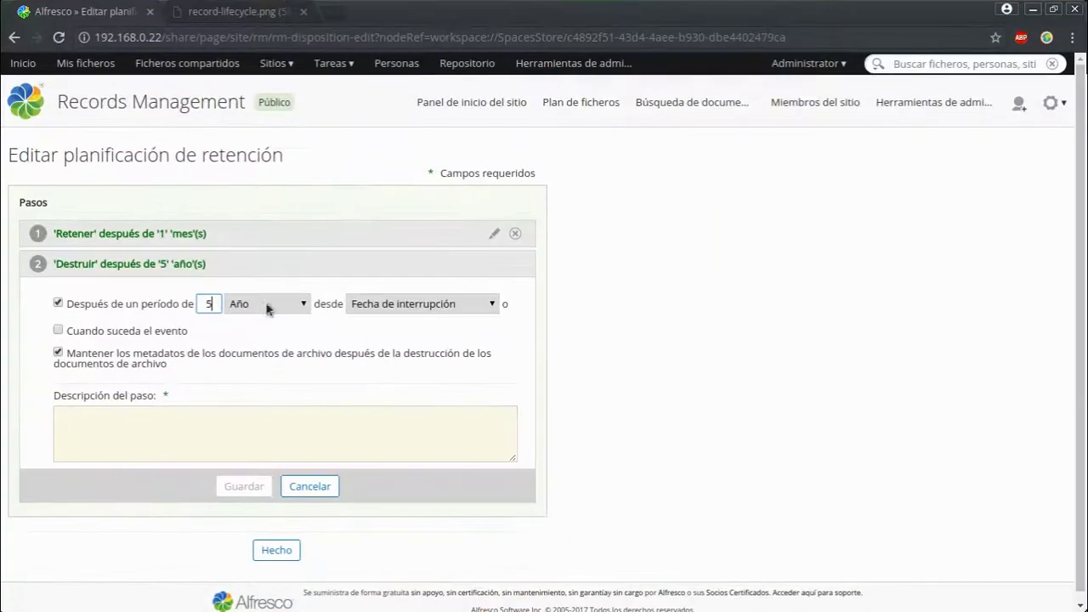
left_click(294, 298)
left_click(294, 299)
left_click(372, 307)
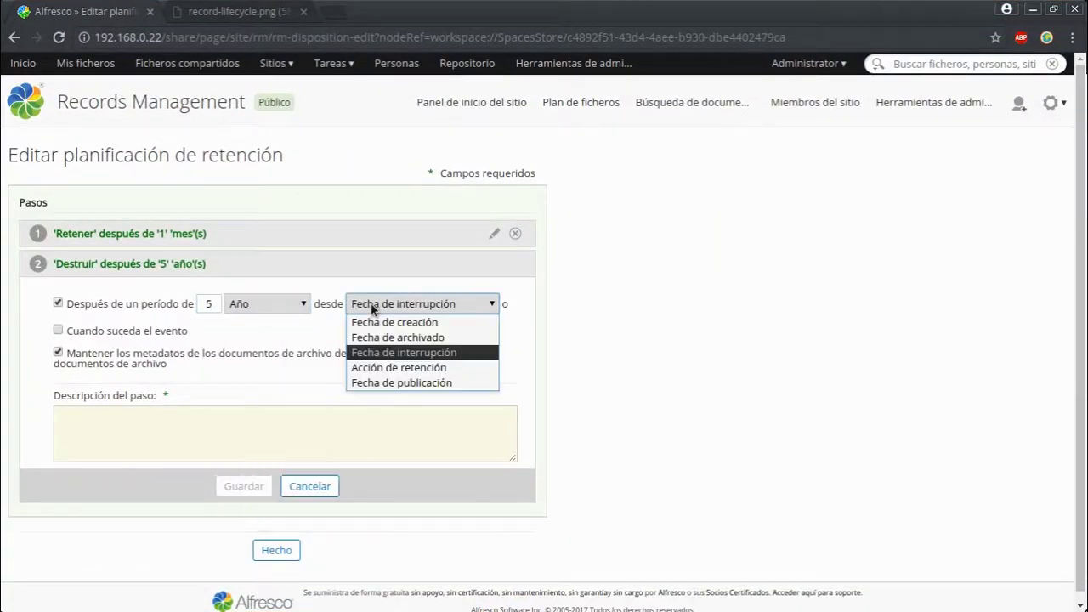
left_click(409, 339)
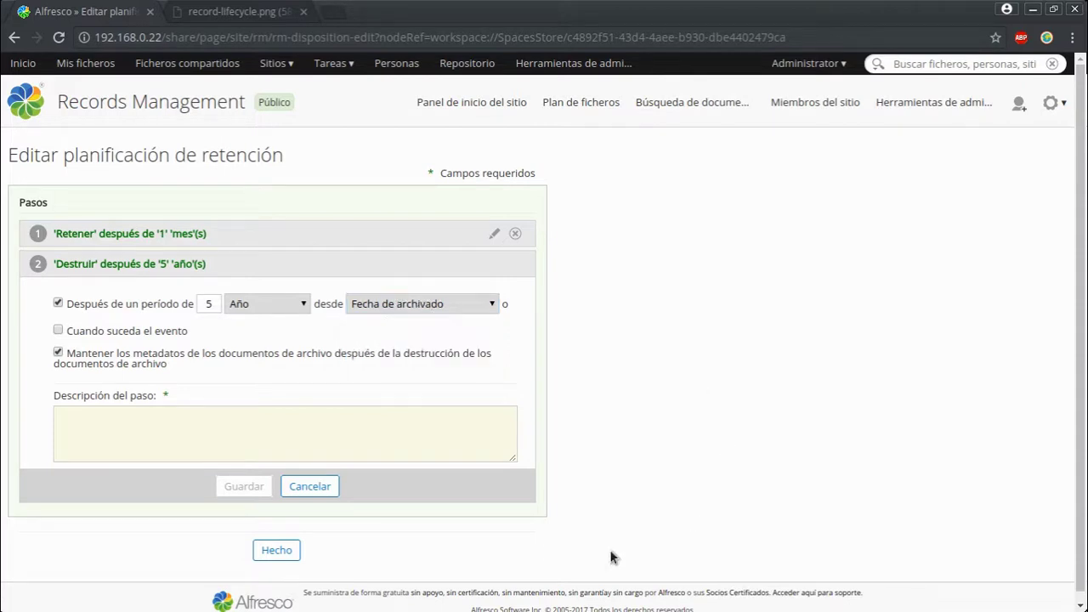
Make the Destruir step also depend on an event and add the event "Ya no se necesita"
left_click(58, 331)
left_click(162, 386)
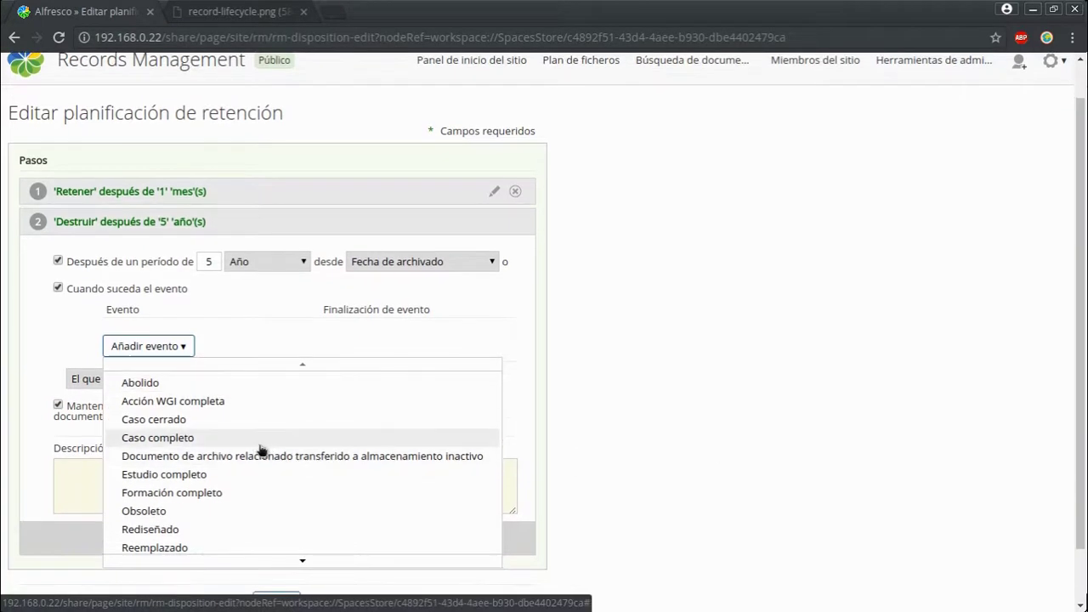
scroll(262, 449, "down", 1)
scroll(209, 465, "down", 1)
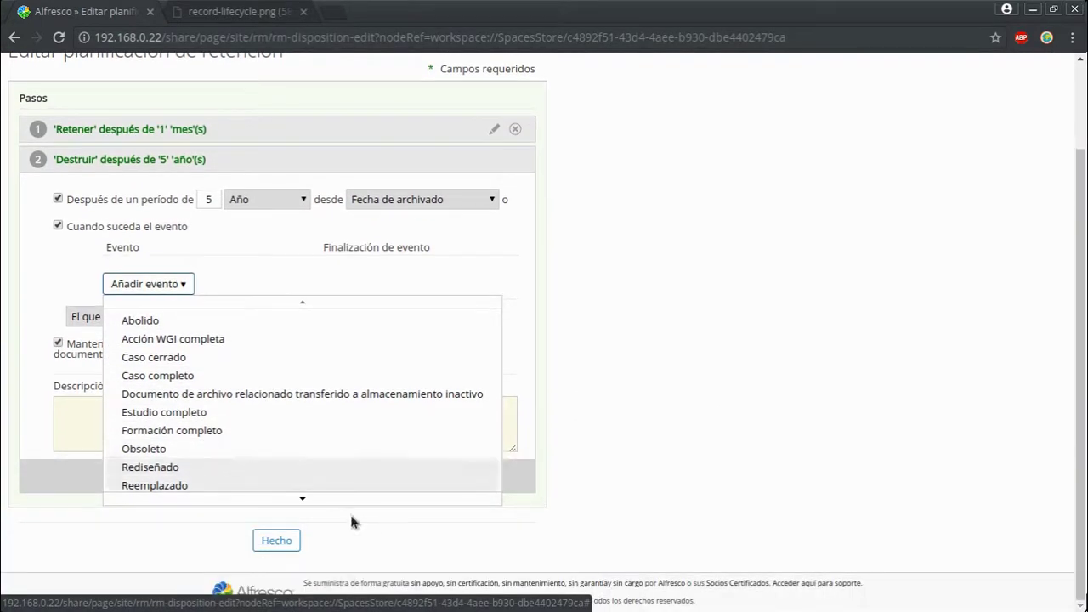
mouse_move(282, 497)
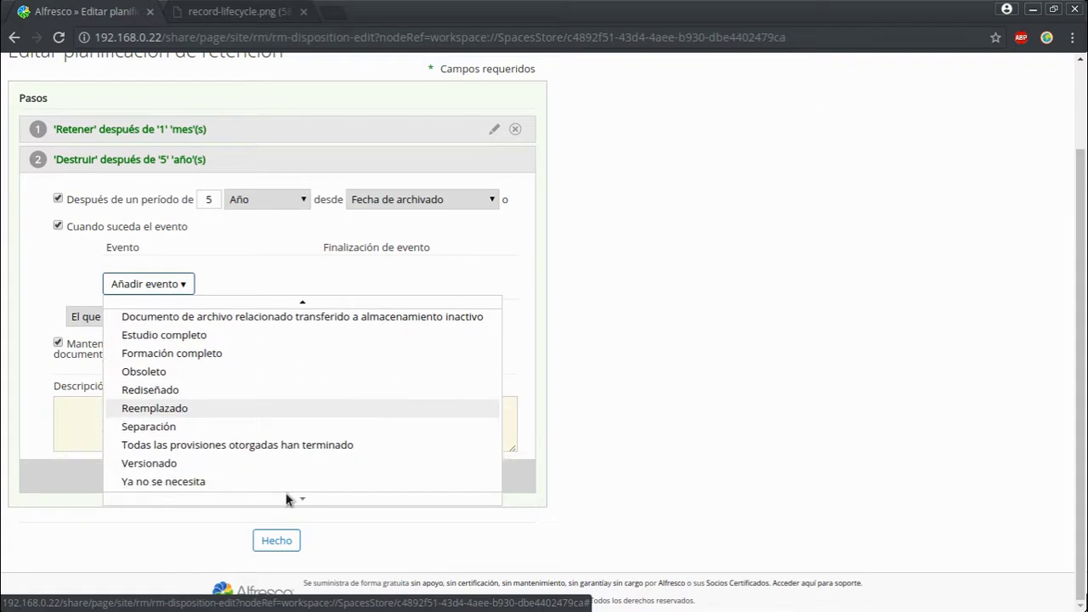
left_click(223, 490)
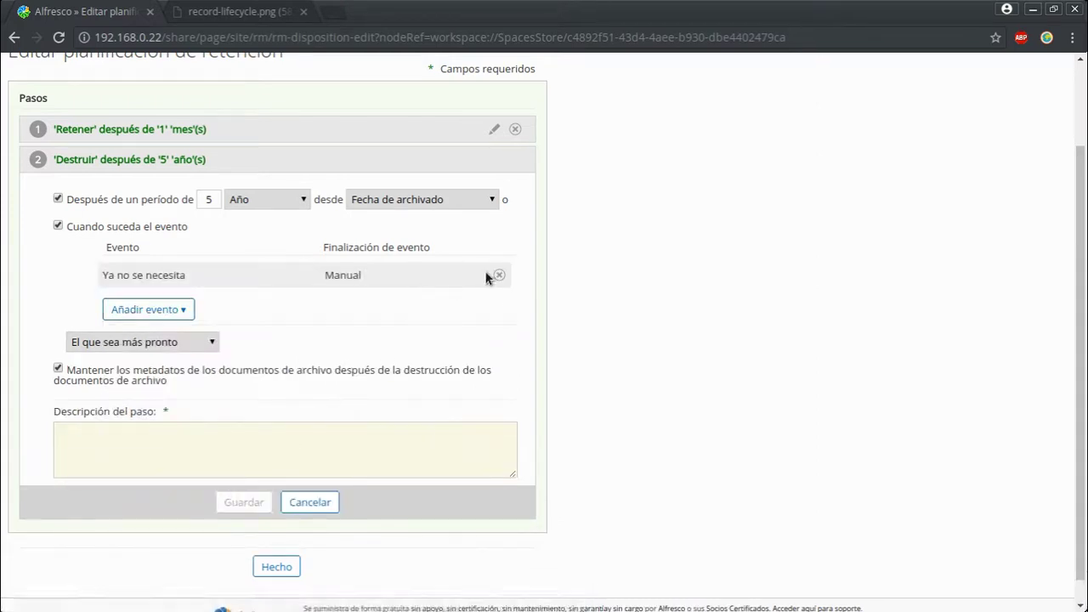
left_click_drag(325, 275, 387, 278)
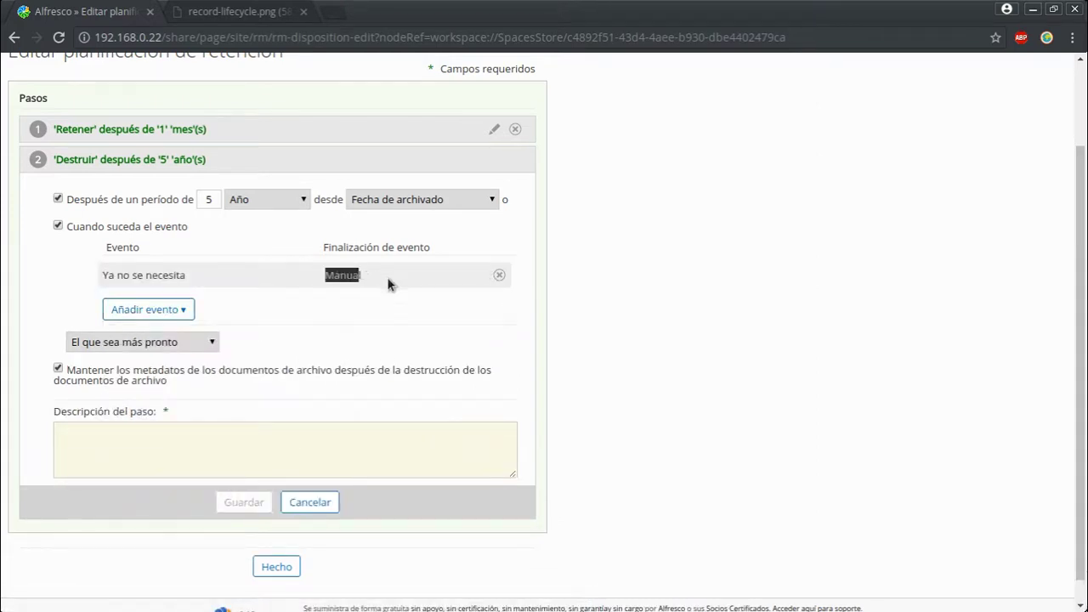
left_click(386, 277)
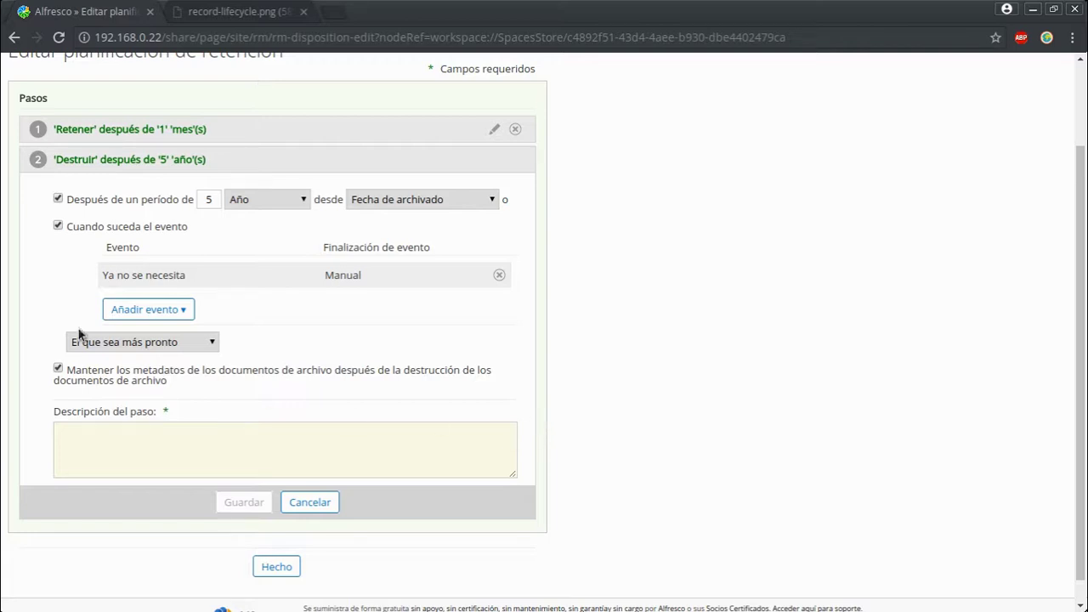
Try the event condition "Cuanto todos los eventos hayan sucedido" and return it to "El que sea más pronto"
left_click(209, 349)
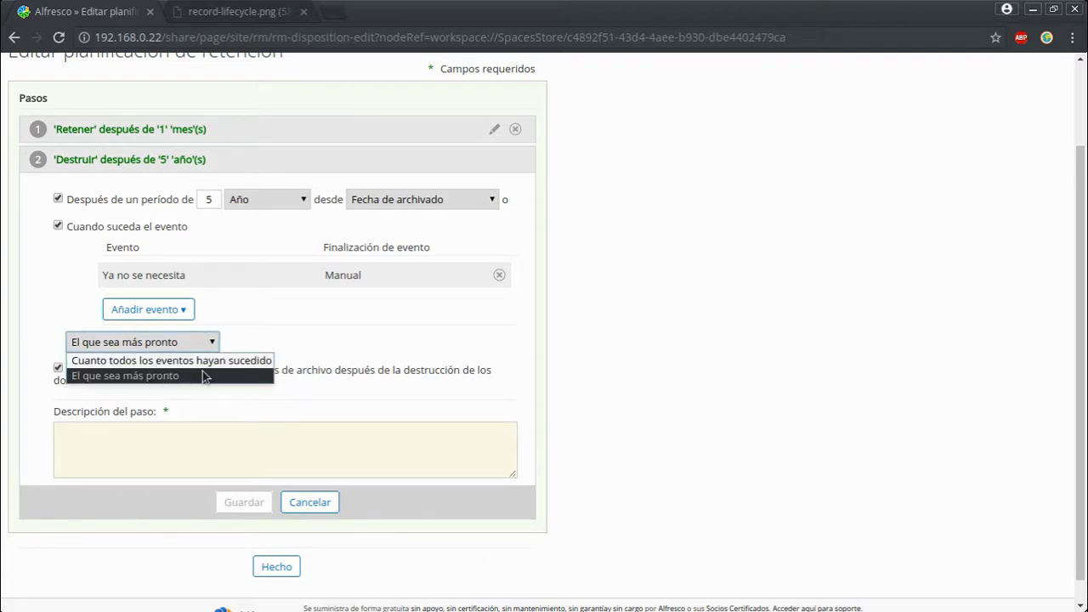
left_click(209, 362)
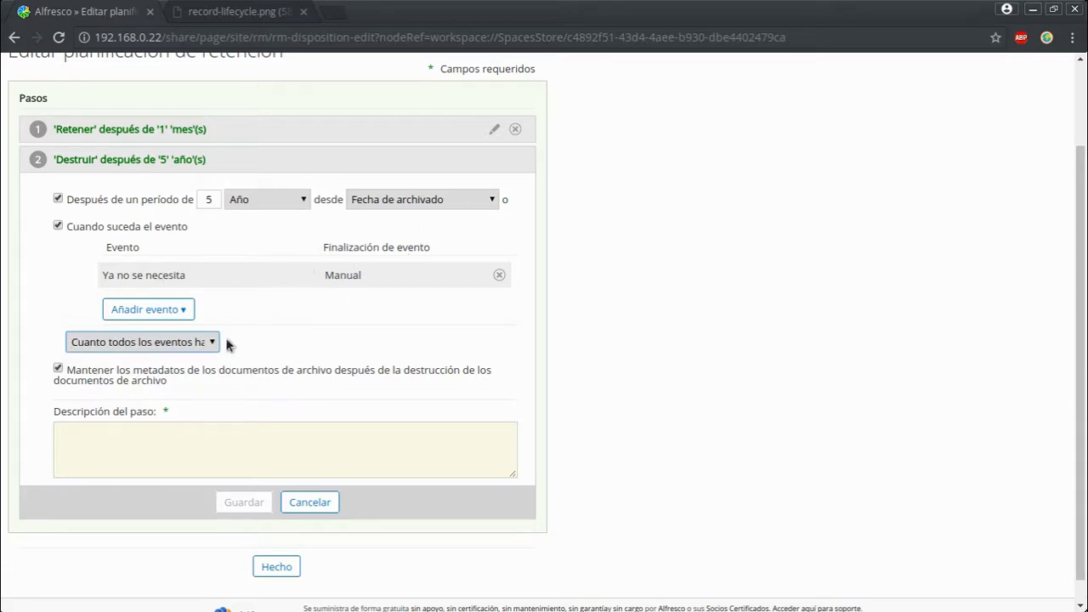
left_click(193, 343)
left_click(161, 374)
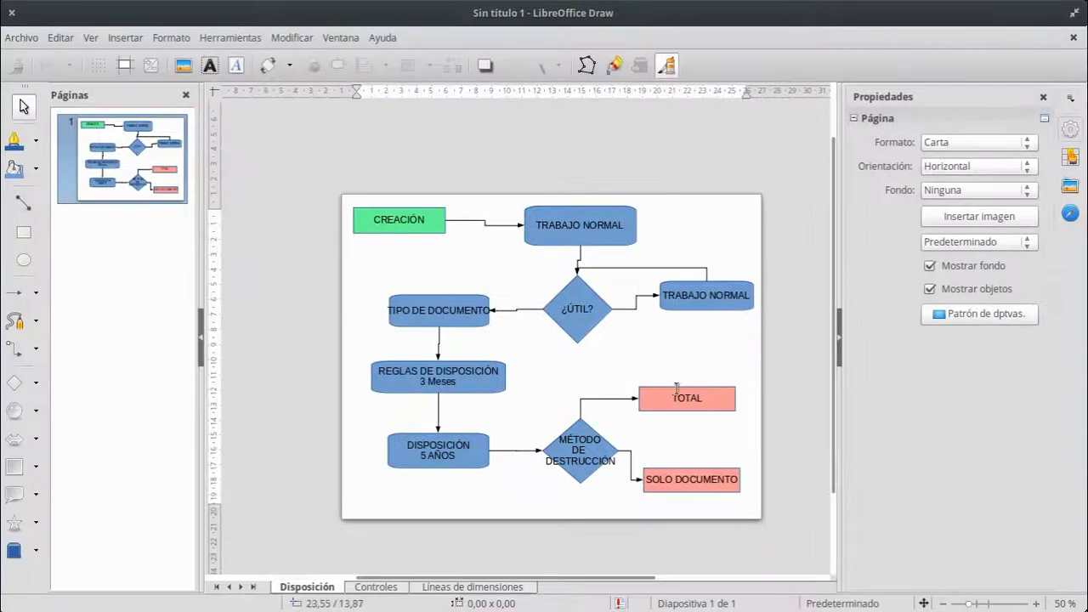
In the LibreOffice Draw flowchart, move the TOTAL box up to about 18.30 / 10.00 and the SOLO DOCUMENTO box to about 19.00 / 14.70
left_click_drag(725, 396, 718, 364)
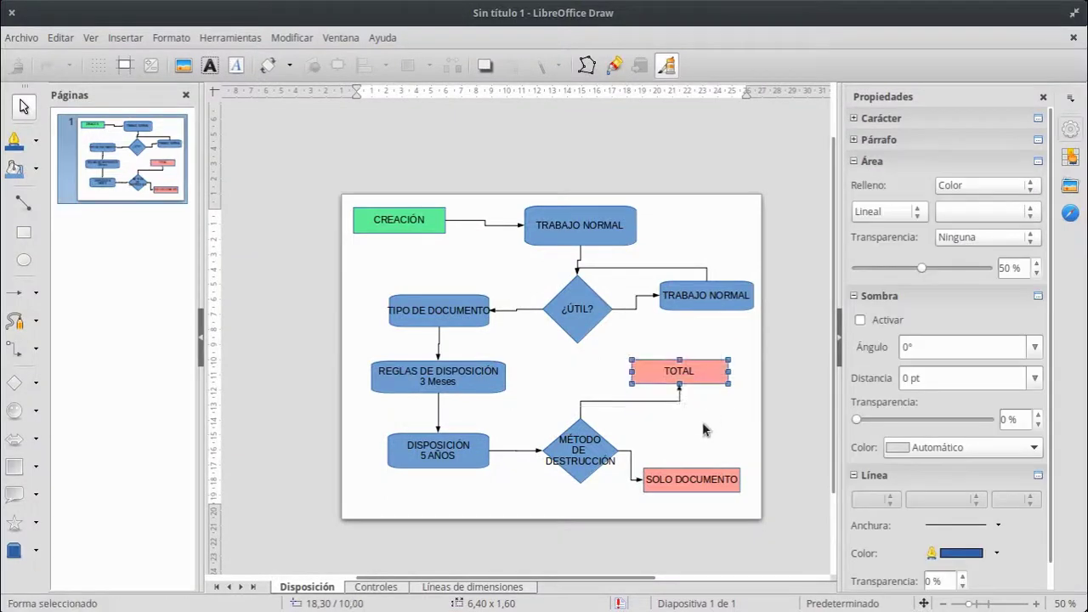
left_click(703, 442)
left_click_drag(698, 479, 697, 441)
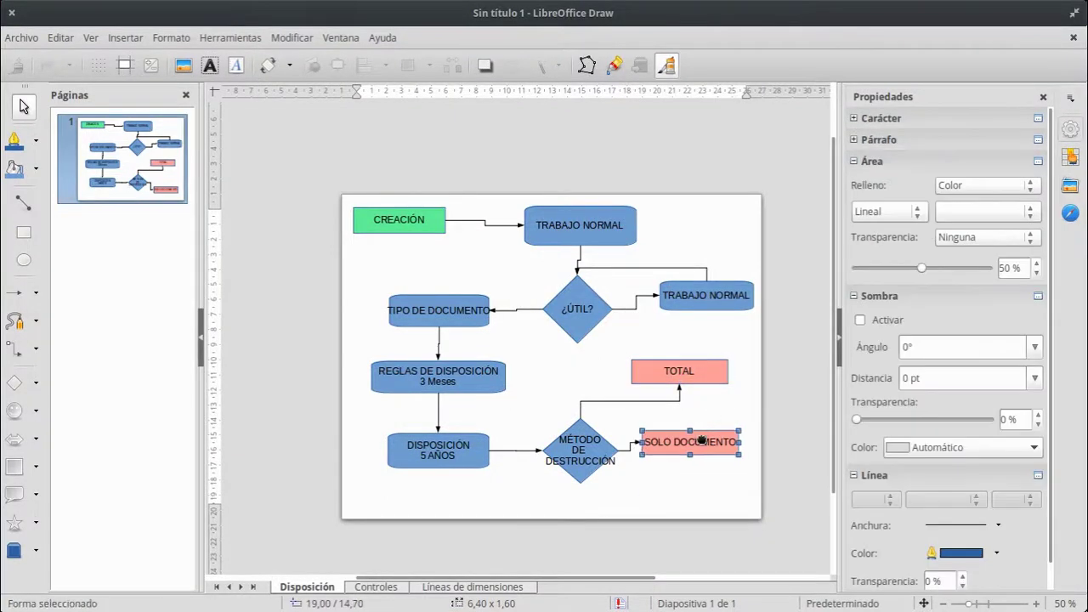
left_click(664, 479)
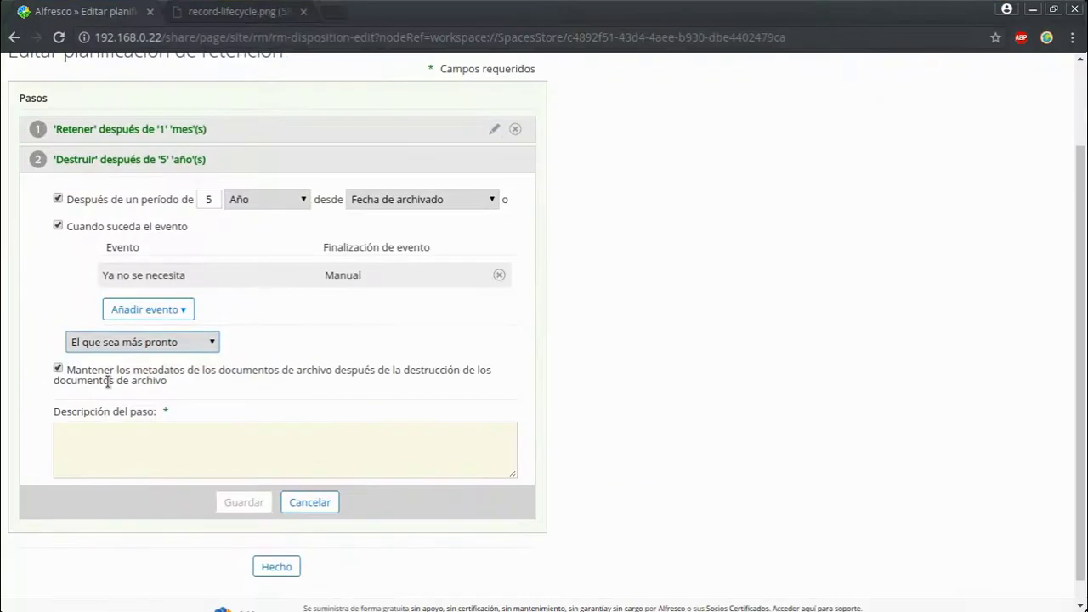
Back in Alfresco, describe the Destruir step as "Destrucción del Documento manteniendo la Metadata", save it and finish editing the retention schedule
left_click(110, 372)
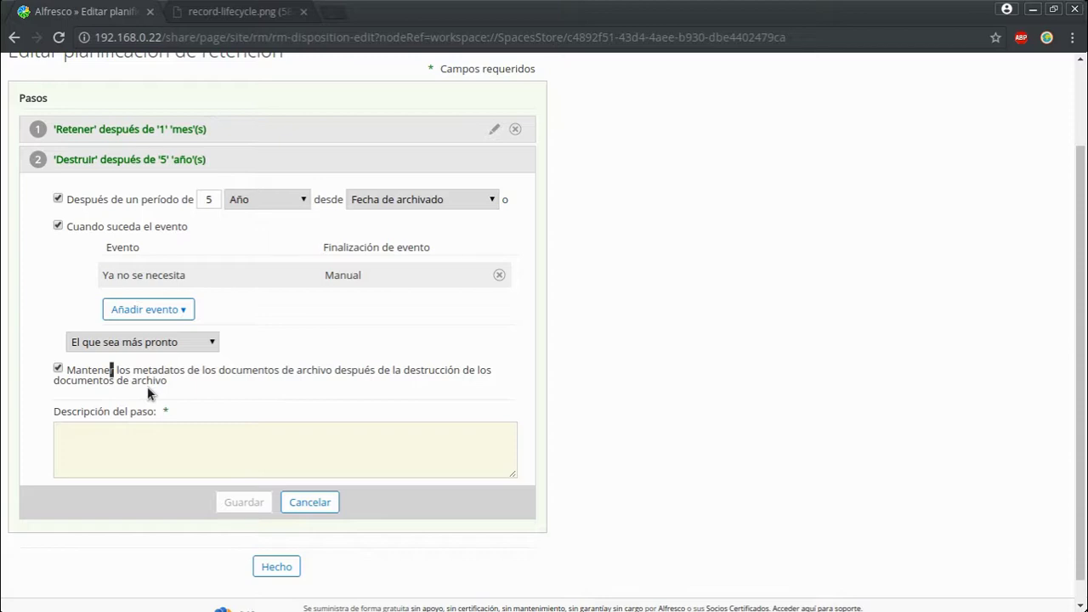
left_click(138, 446)
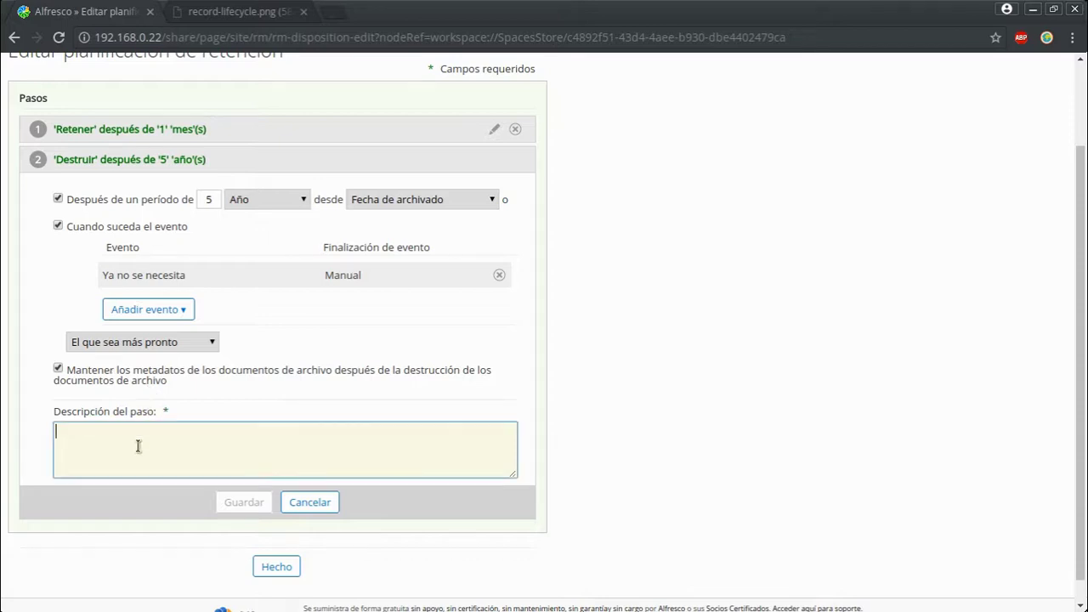
type("Destruccio")
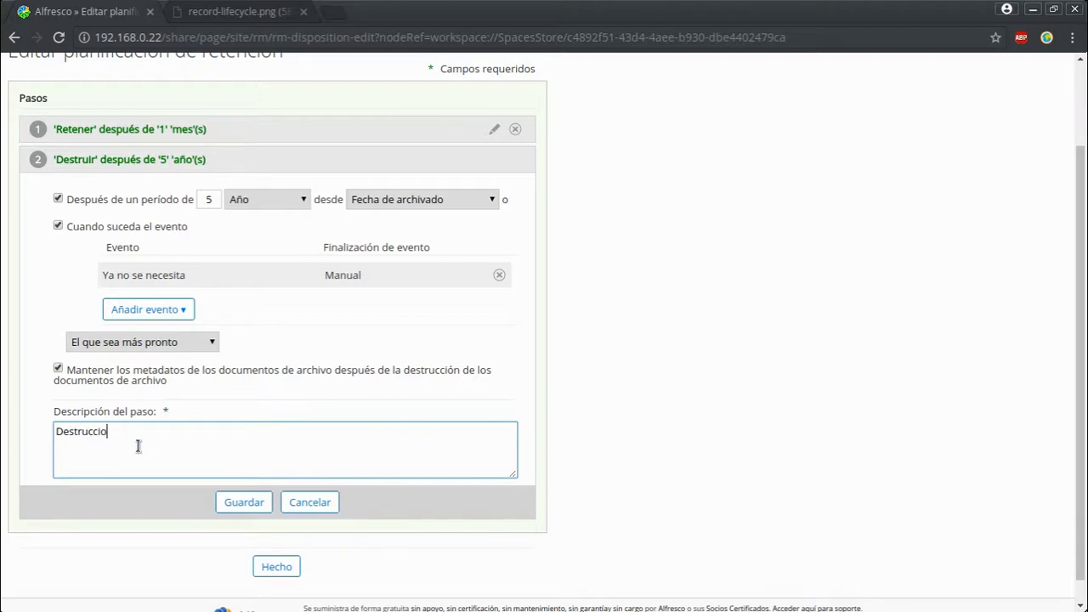
key("BackSpace")
type("ón del Documento manteniendo l")
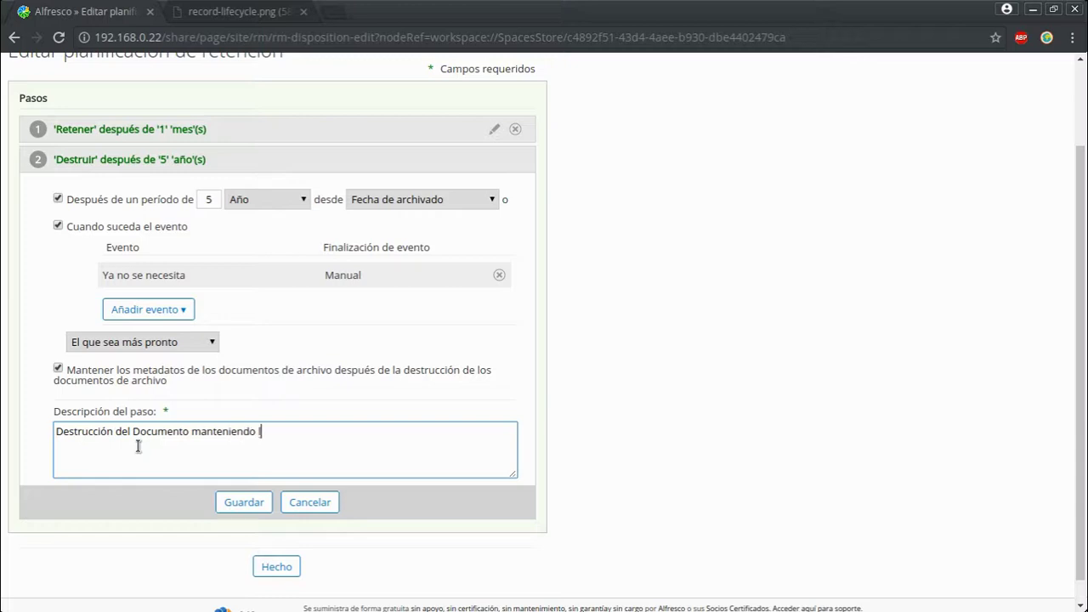
type("a Metadata")
left_click(230, 503)
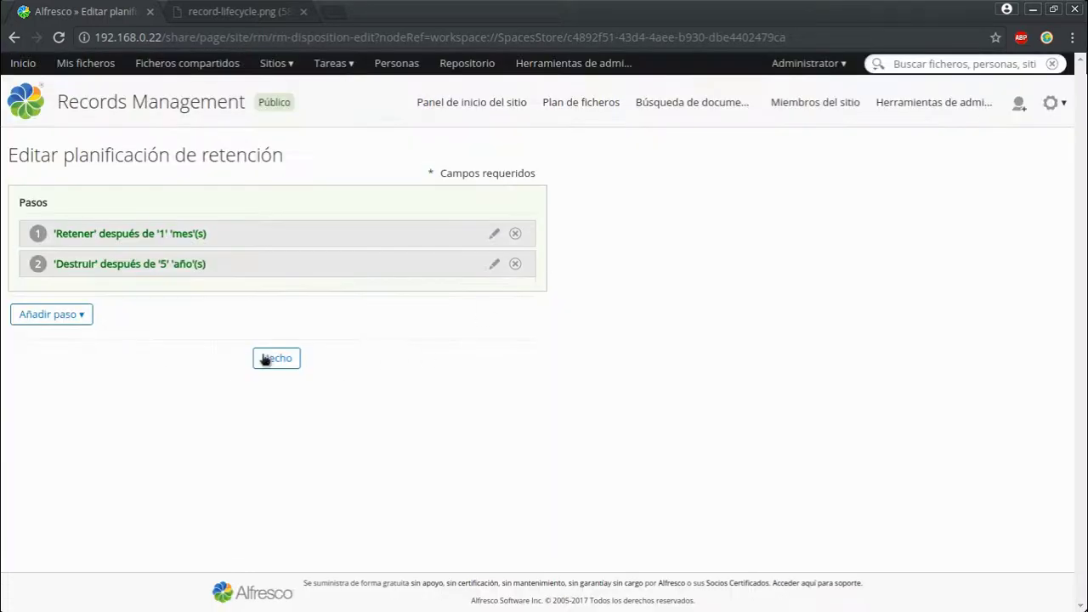
left_click(284, 358)
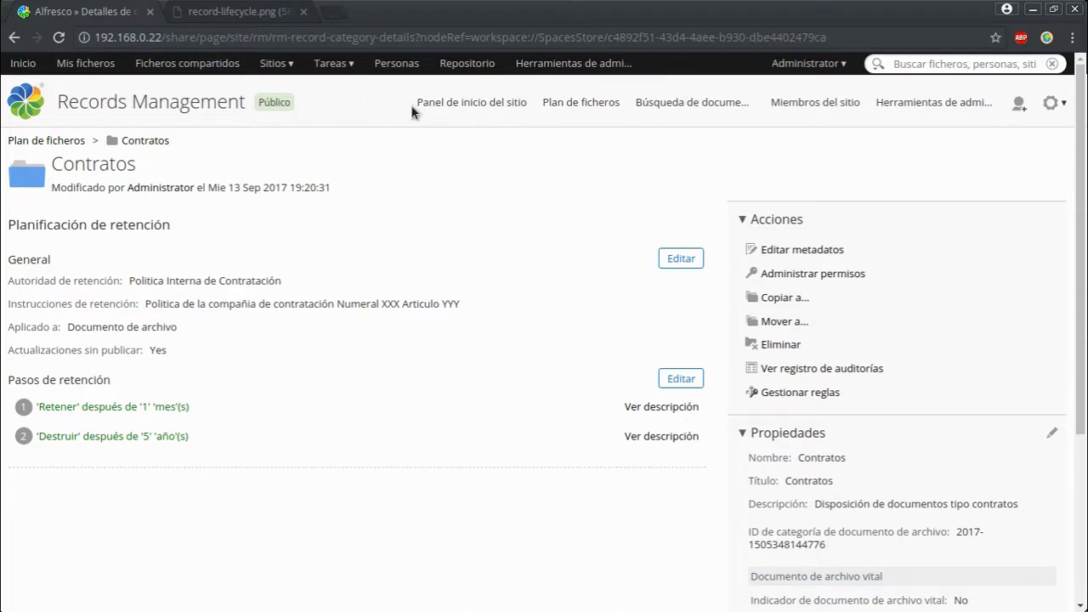
scroll(518, 257, "down", 3)
scroll(583, 325, "down", 1)
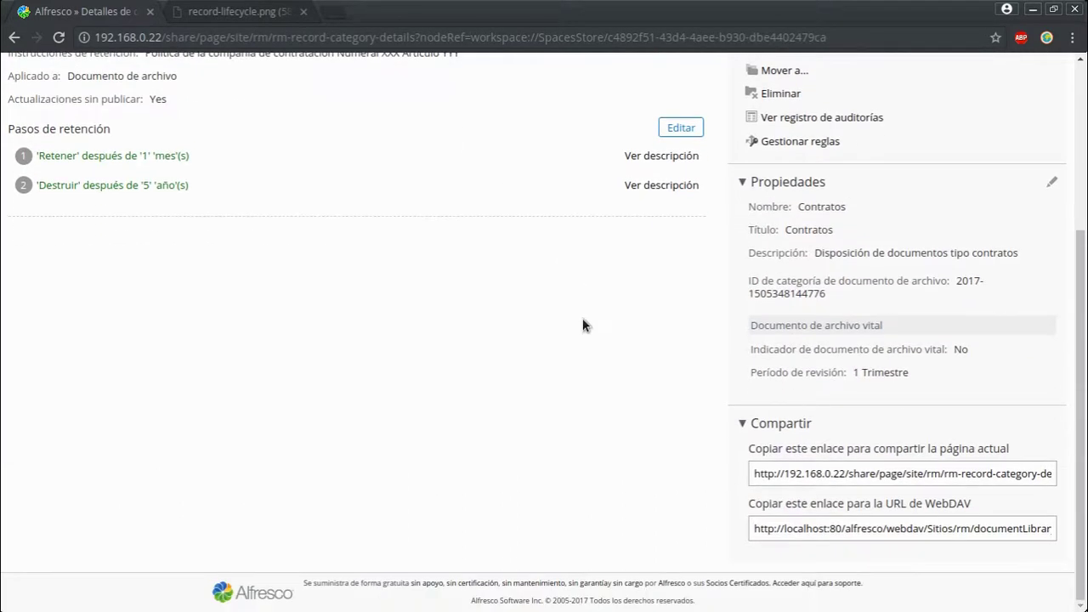
scroll(582, 325, "up", 4)
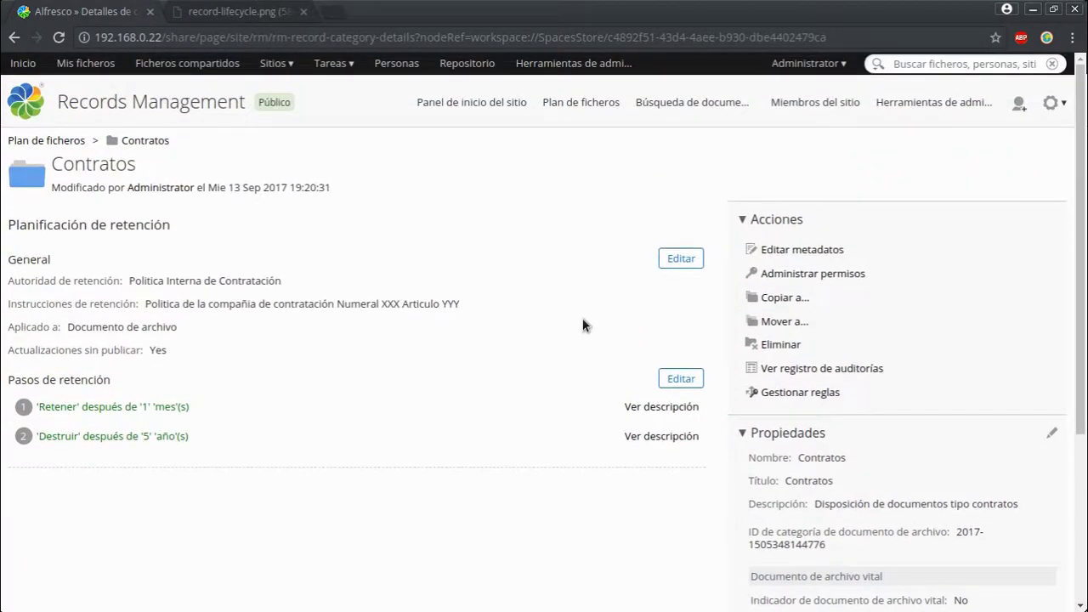